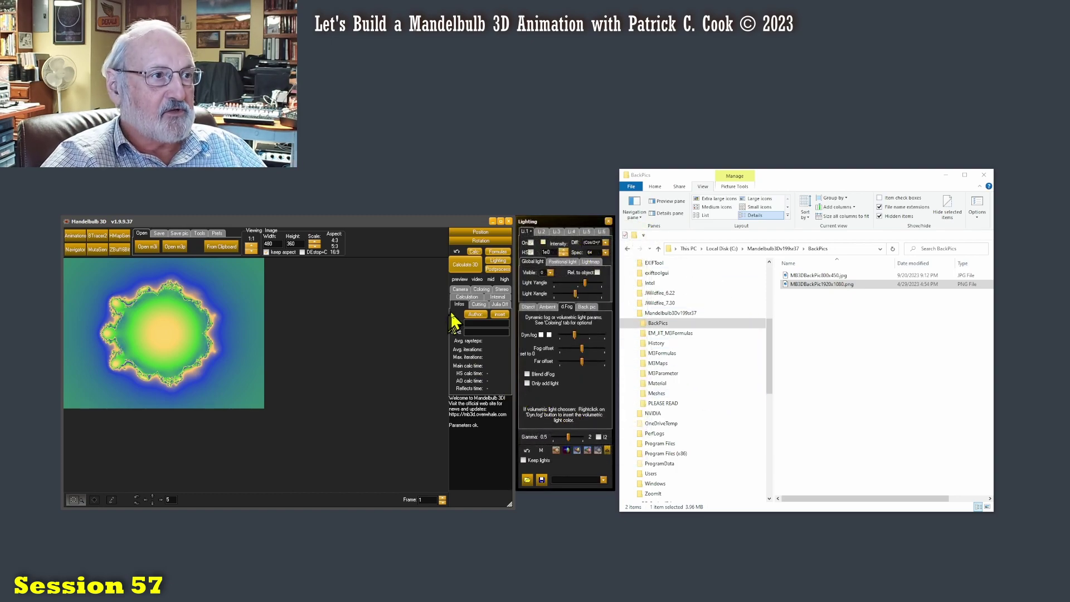
Render the default Mandelbulb, then set the image to 16:9 at 800 × 450 and calculate it again
click(468, 264)
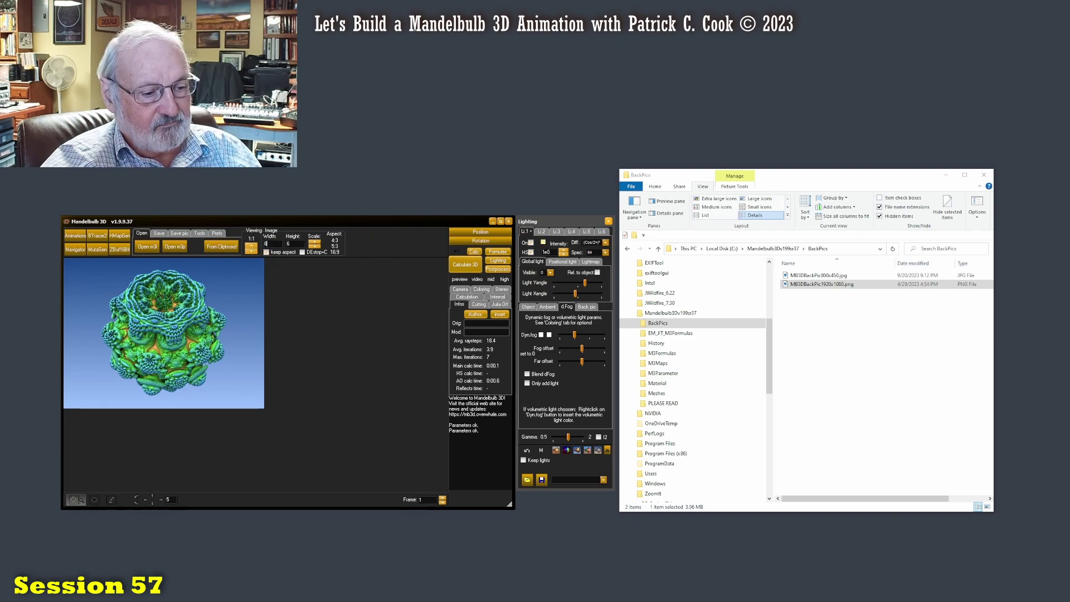
click(335, 252)
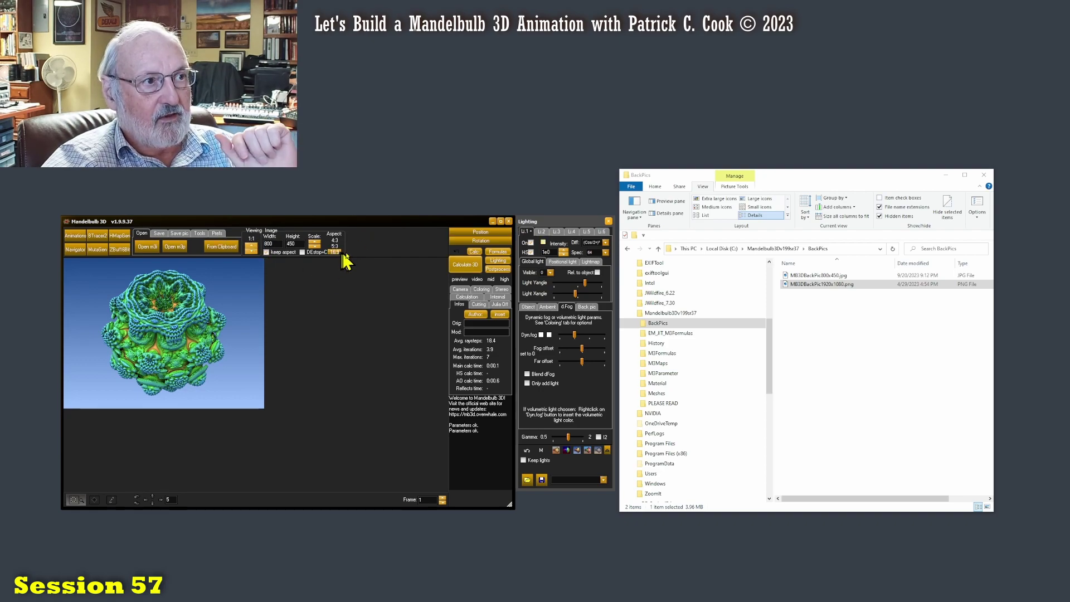
click(465, 265)
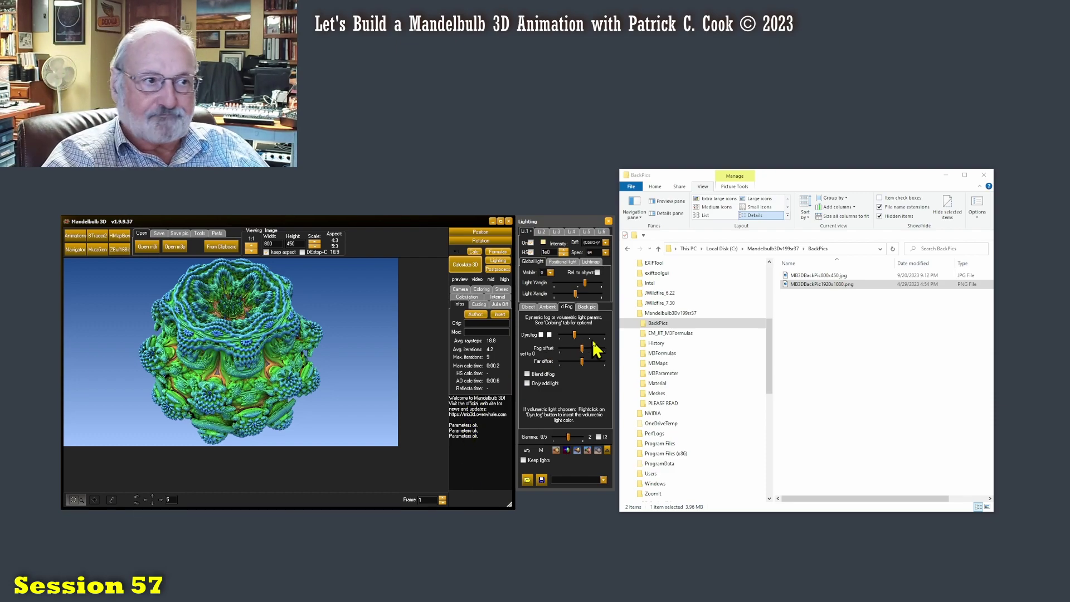
Enable the background image in the lighting settings and load a picture for it
click(587, 309)
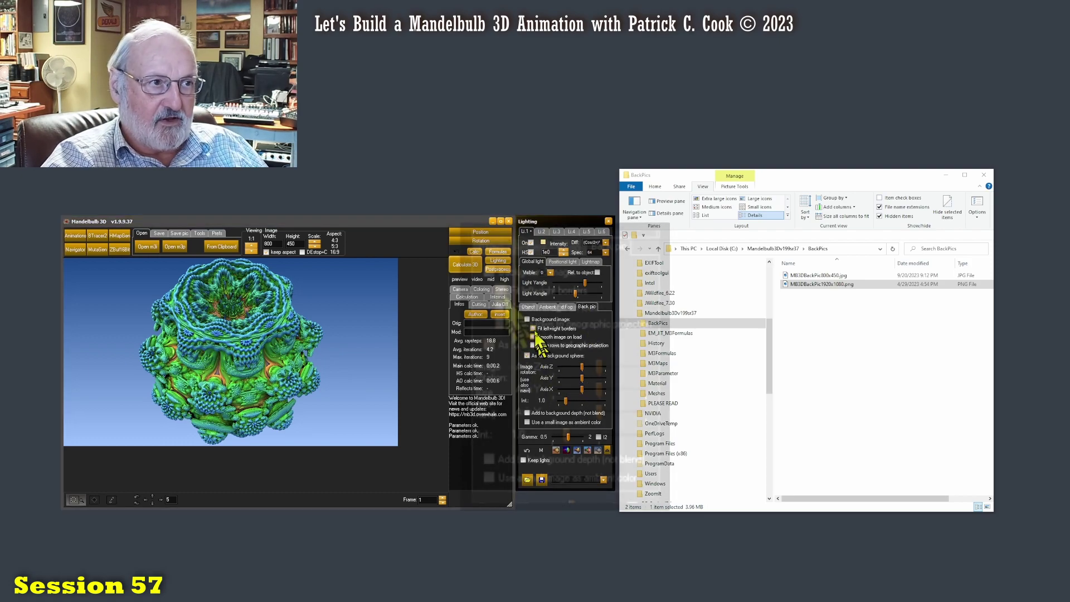
double_click(268, 244)
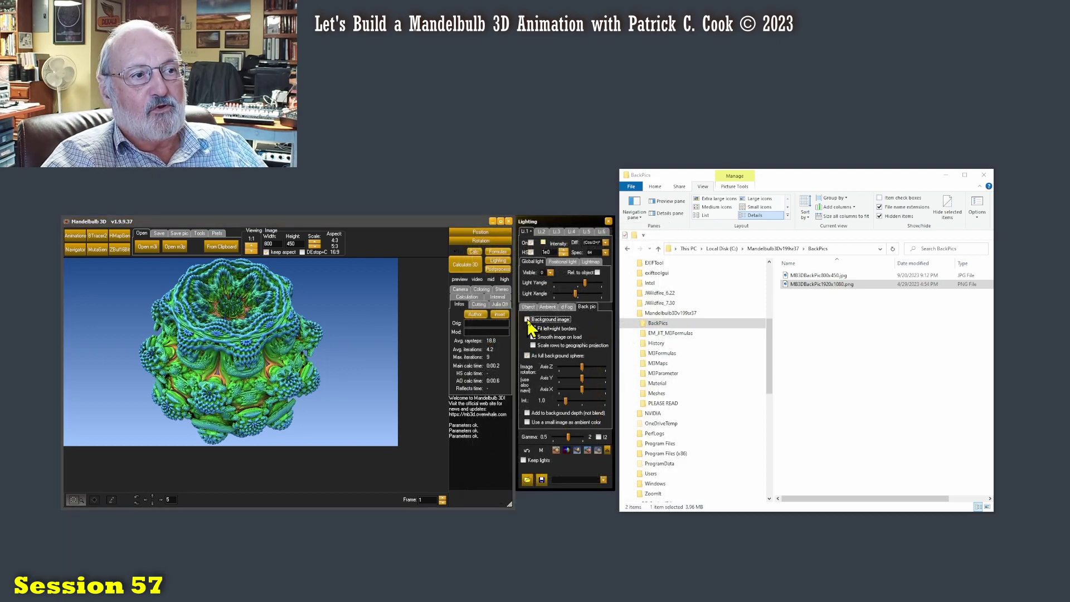
click(527, 319)
double_click(666, 156)
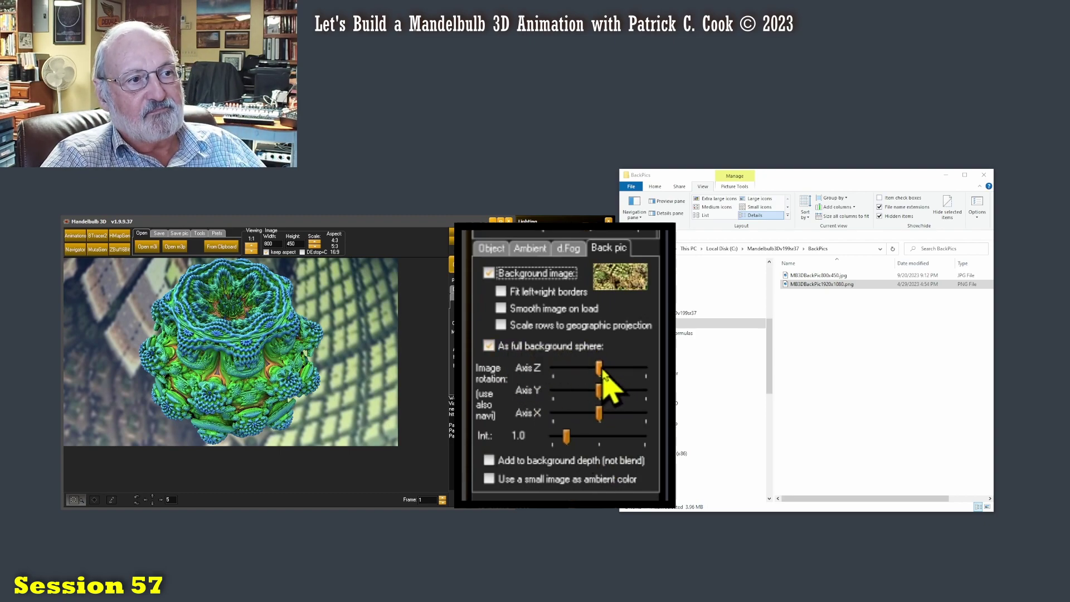
Try rotating the background sphere about the Z, Y and X axes, bringing each rotation back to centre
drag(600, 370, 613, 373)
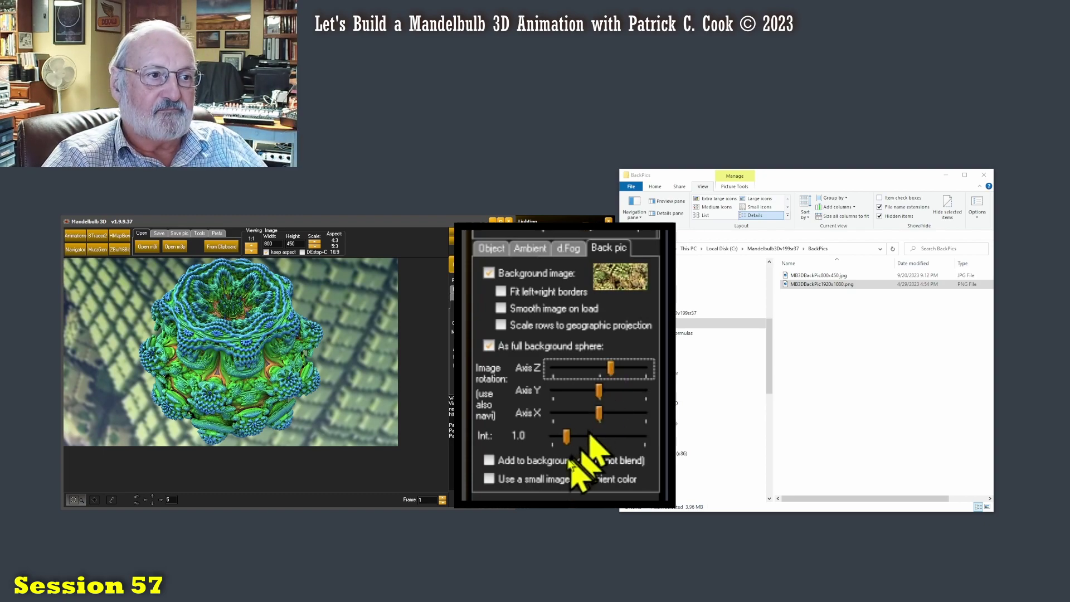
drag(611, 372, 602, 392)
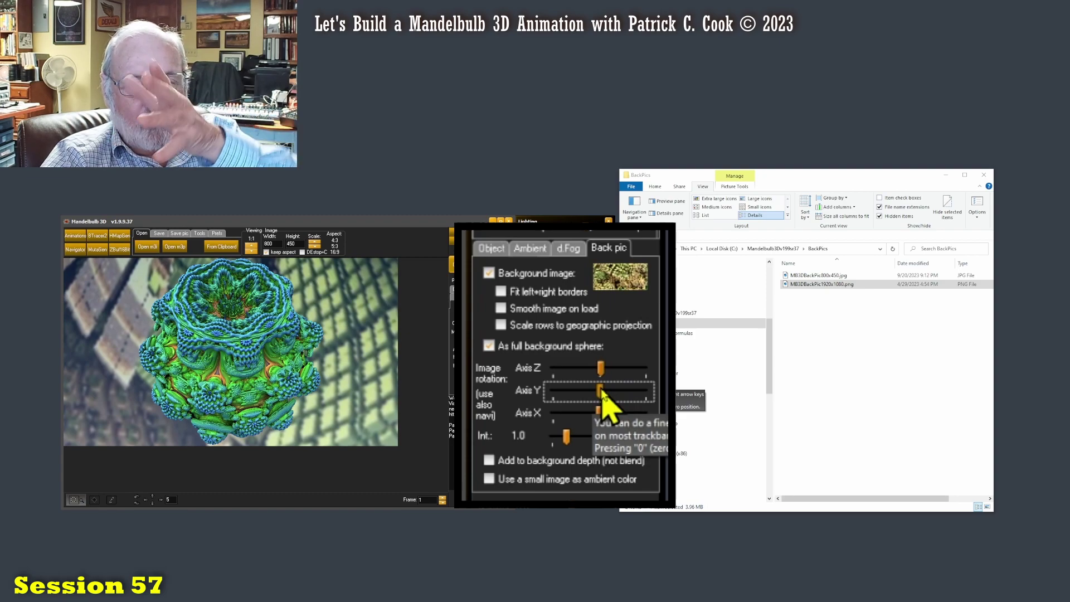
drag(600, 416, 604, 391)
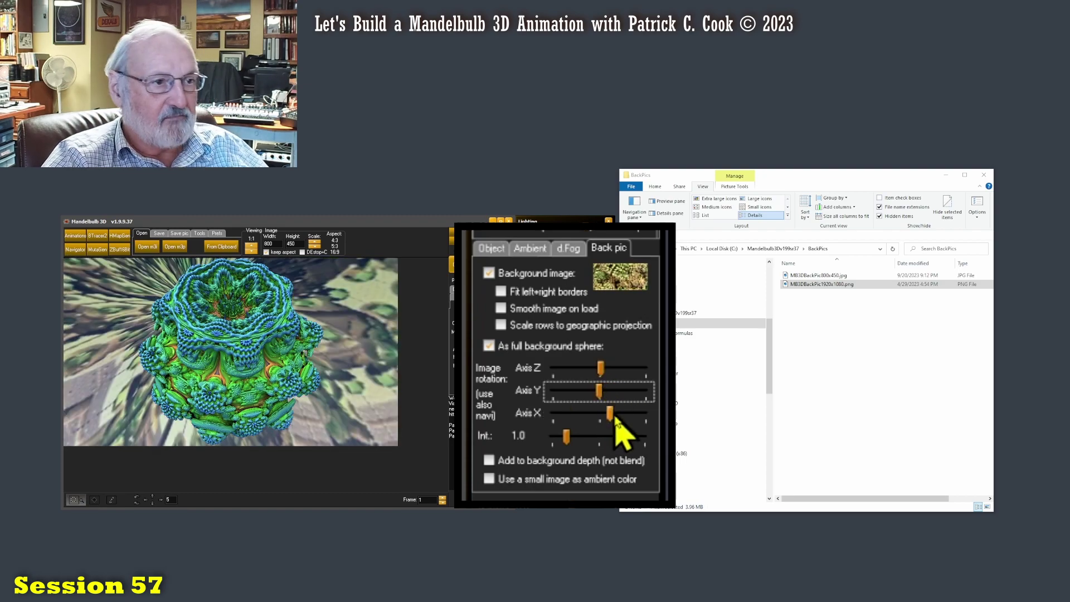
click(614, 413)
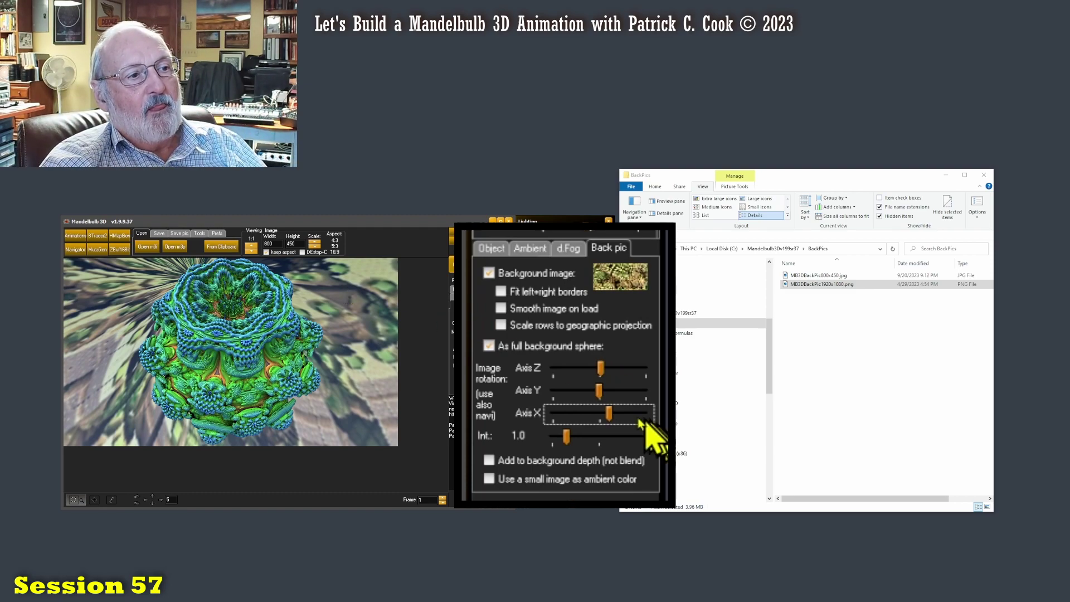
drag(609, 415, 601, 419)
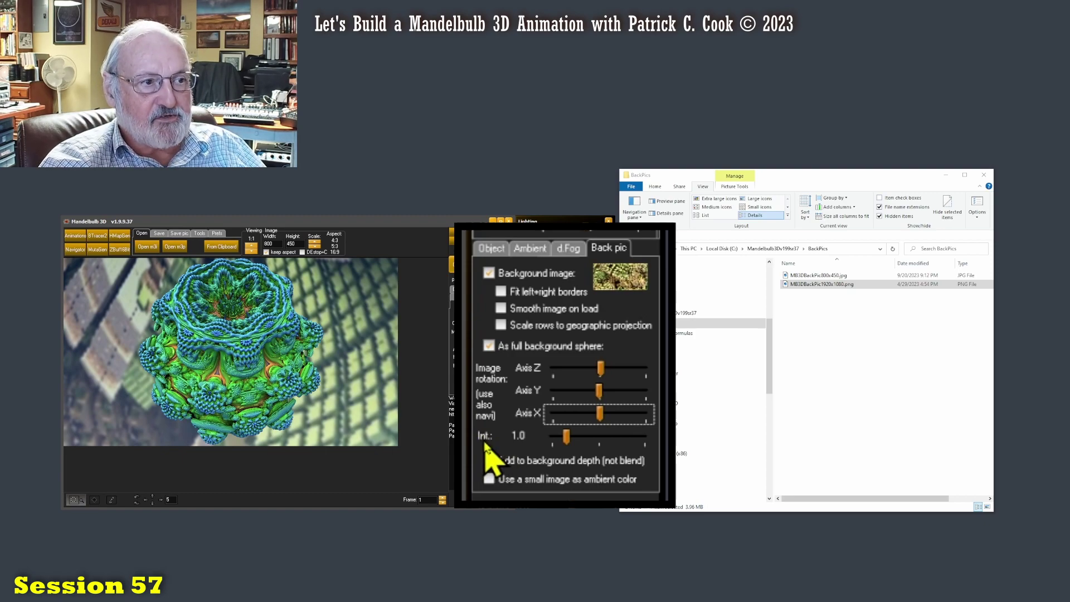
Set the background image intensity to 0.73069 and lower the ambient Depth to its minimum
drag(566, 437, 577, 440)
drag(585, 443, 566, 443)
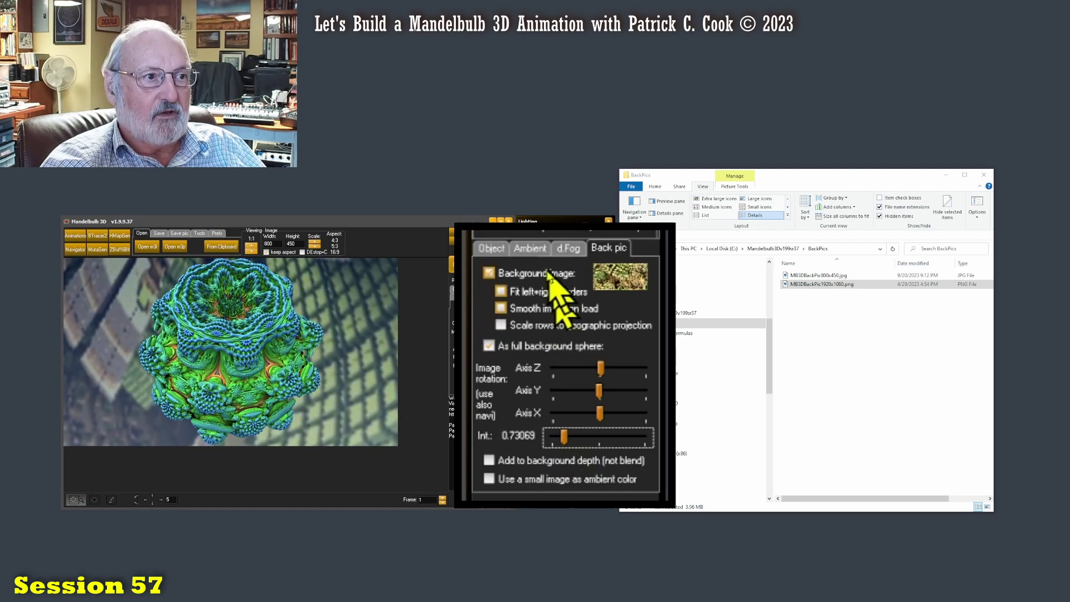
click(530, 248)
drag(569, 296, 540, 301)
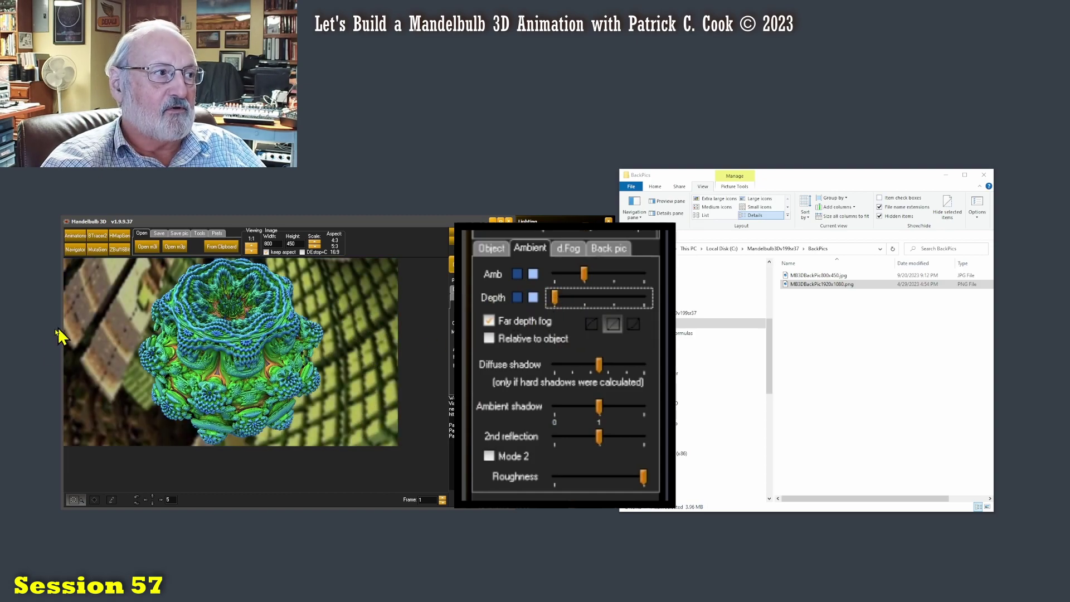
mouse_move(555, 299)
mouse_down()
mouse_move(617, 306)
mouse_move(555, 305)
mouse_up()
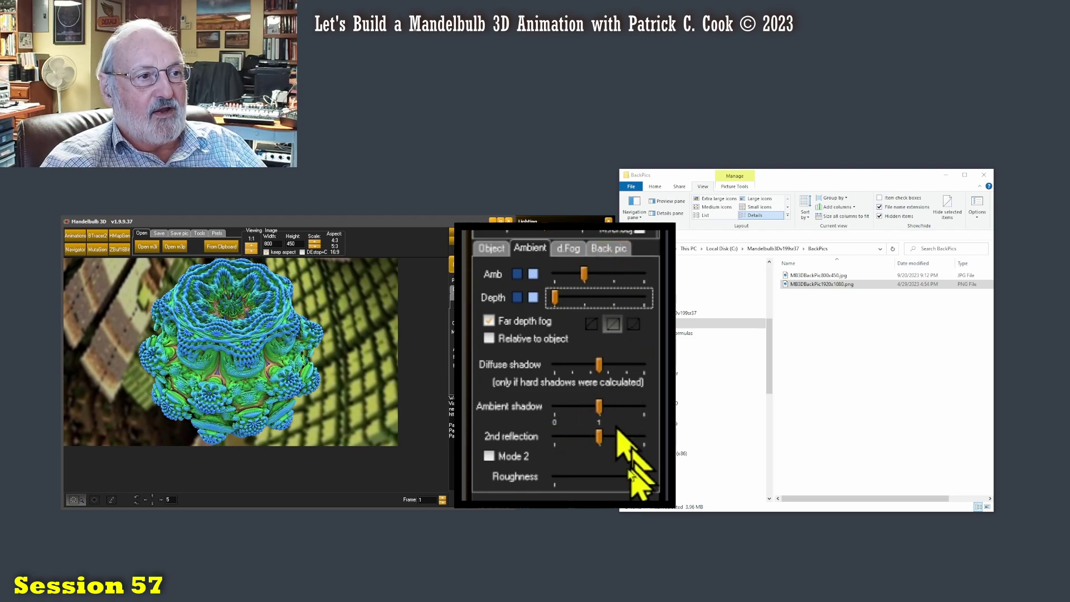
Set the background image intensity to 0.961538 and disable its use as a full background sphere
click(610, 249)
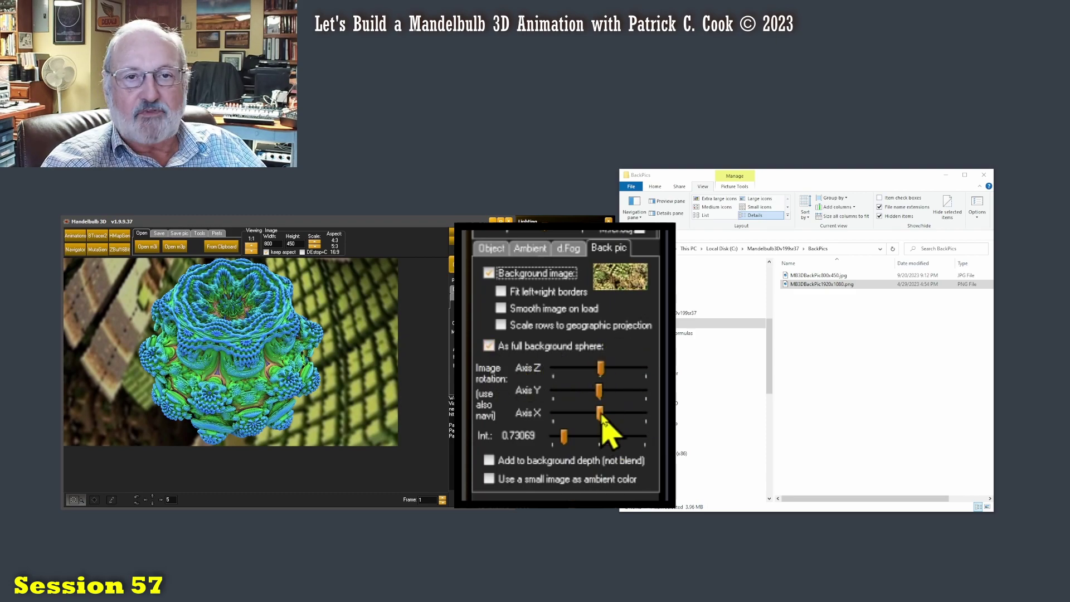
drag(564, 436, 567, 440)
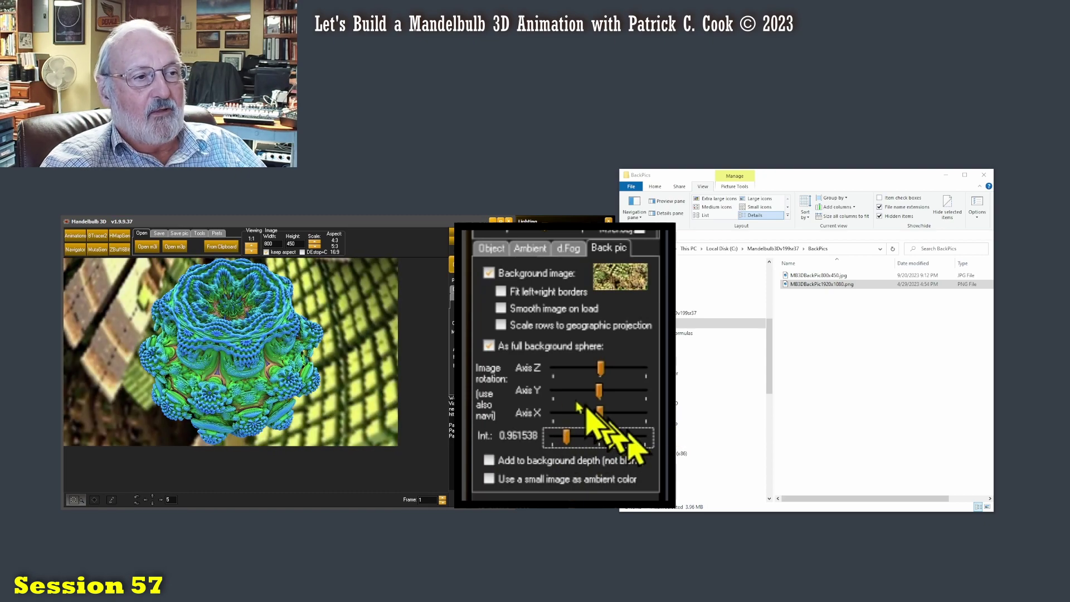
click(490, 347)
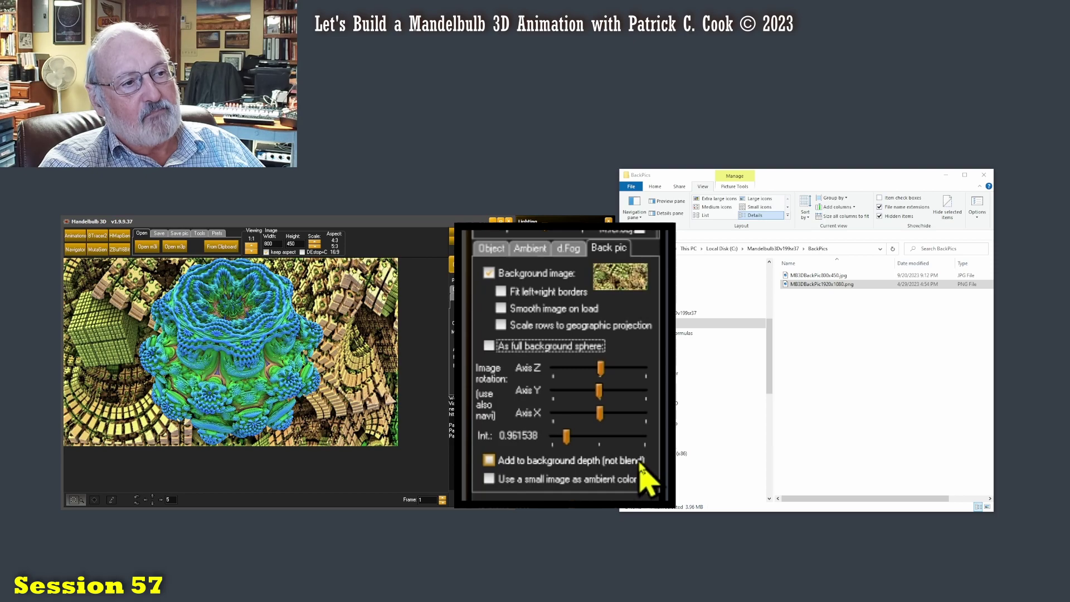
Enable adding the image to the background depth without blending and raise the ambient Depth to its maximum
click(489, 461)
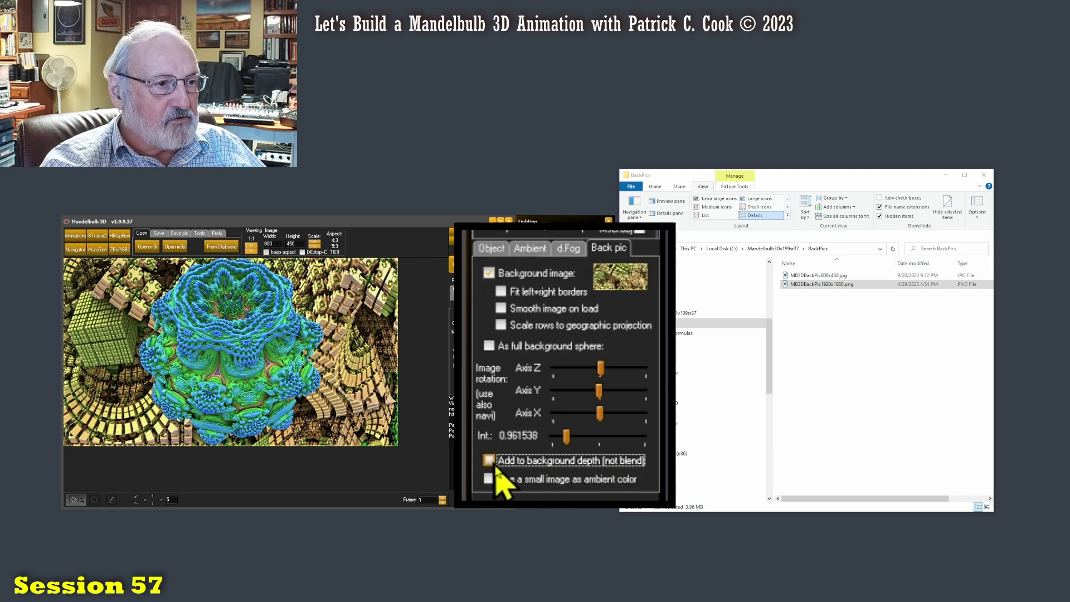
click(490, 462)
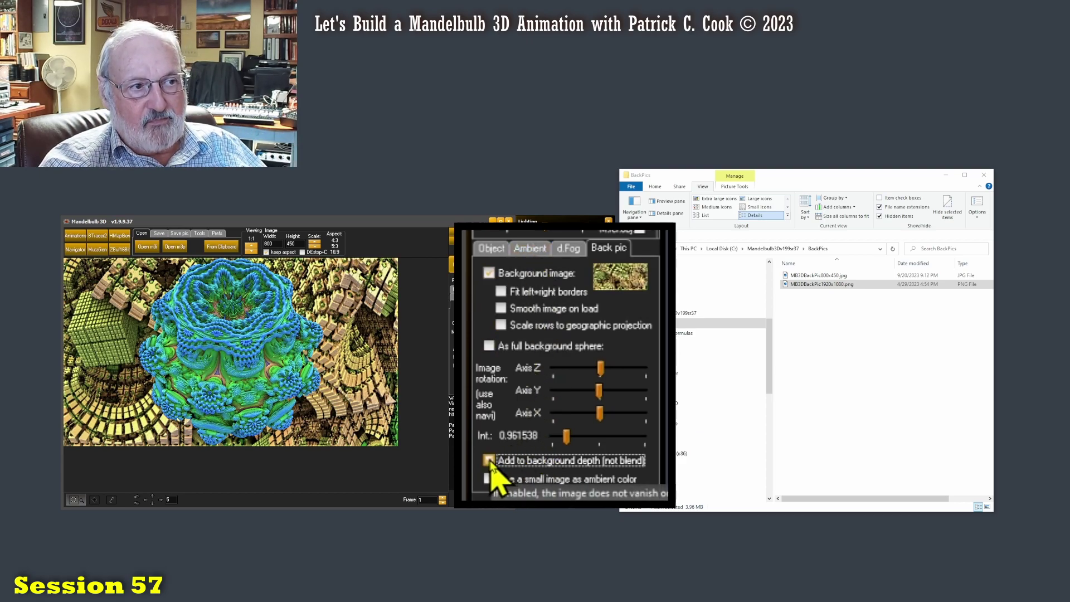
click(532, 251)
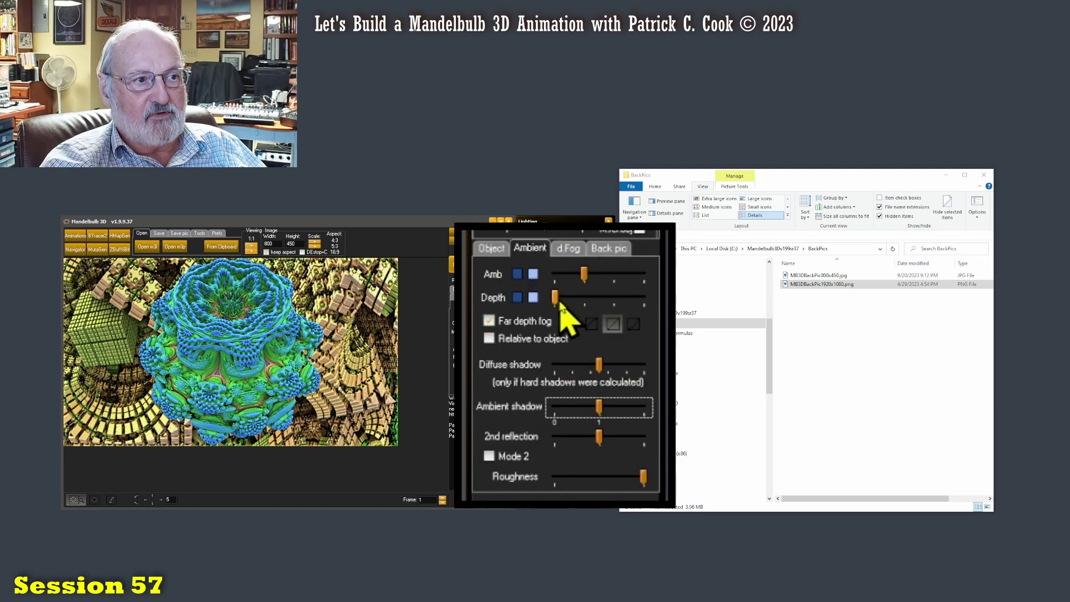
drag(560, 301, 645, 302)
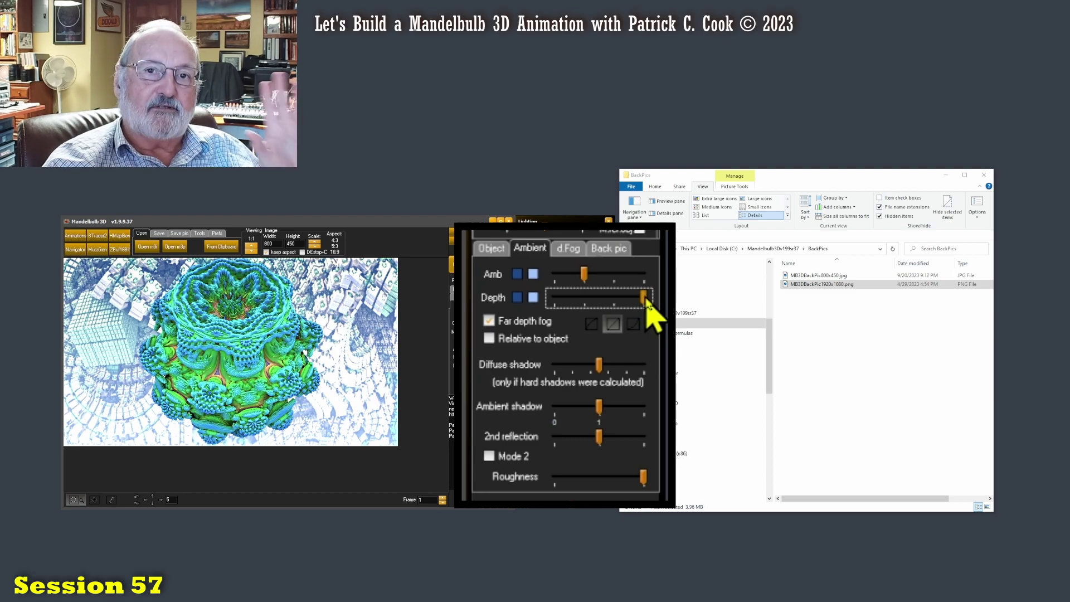
mouse_move(645, 304)
mouse_down()
mouse_move(613, 306)
mouse_move(645, 307)
mouse_up()
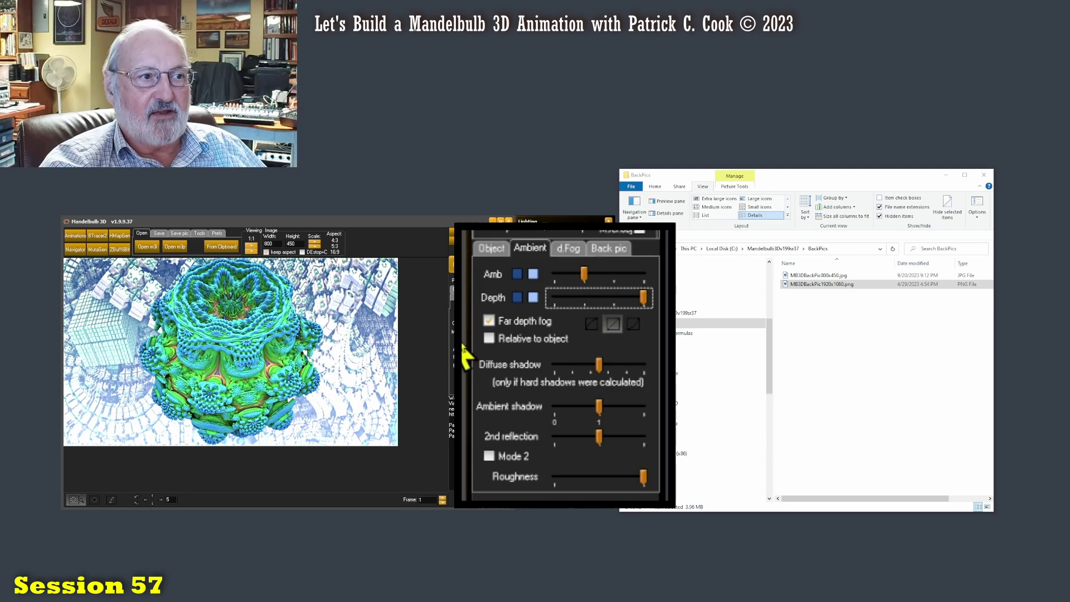
Try lower ambient Depth levels, return Depth to its minimum, and disable adding the image to the background depth
drag(642, 301, 548, 301)
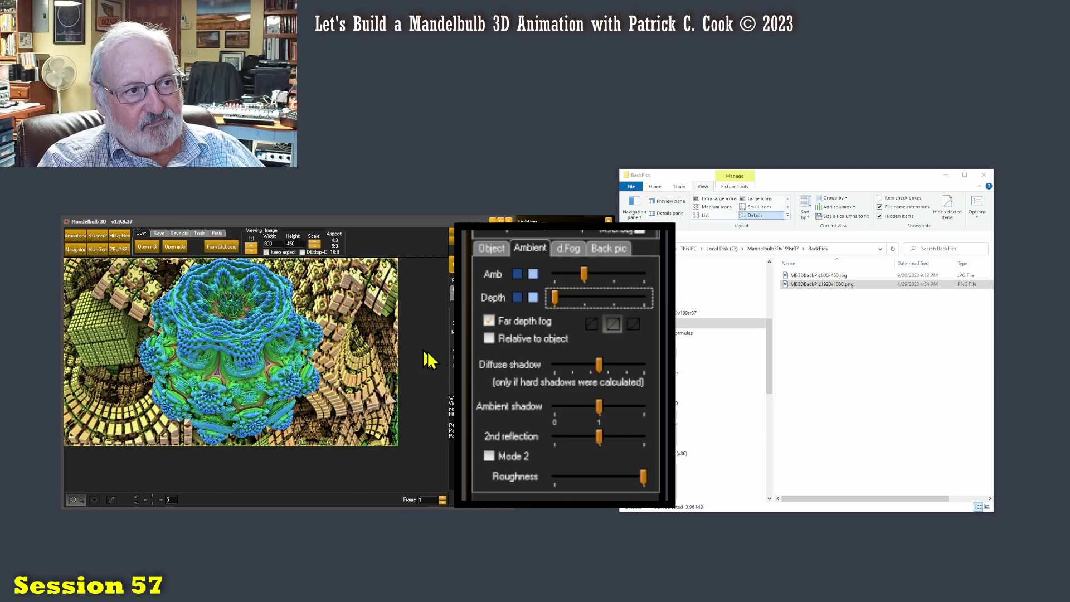
mouse_move(557, 300)
mouse_down()
mouse_move(598, 304)
mouse_move(565, 306)
mouse_up()
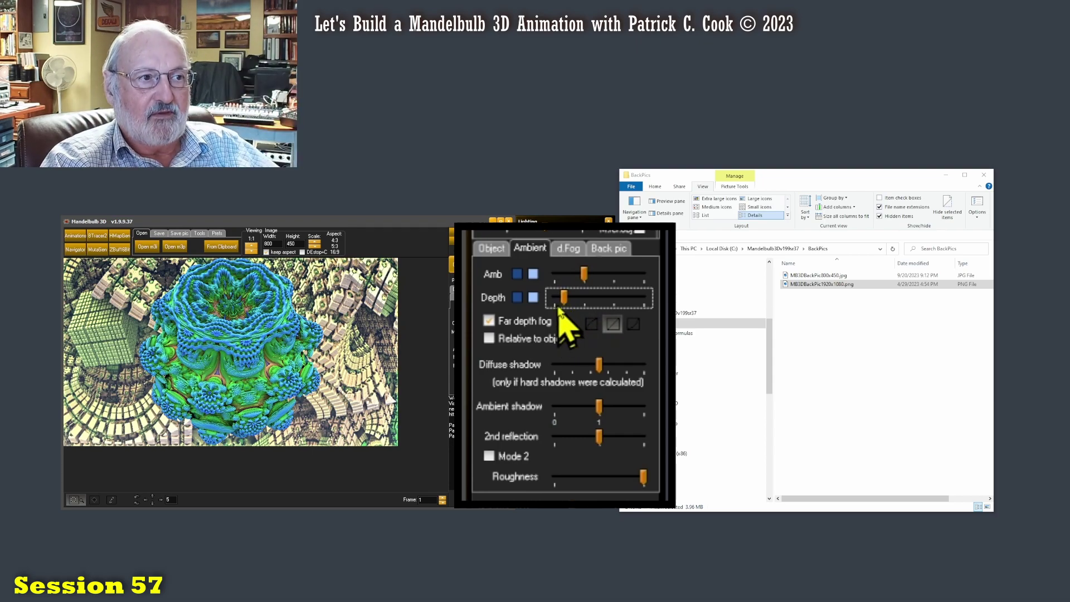
drag(565, 300, 585, 298)
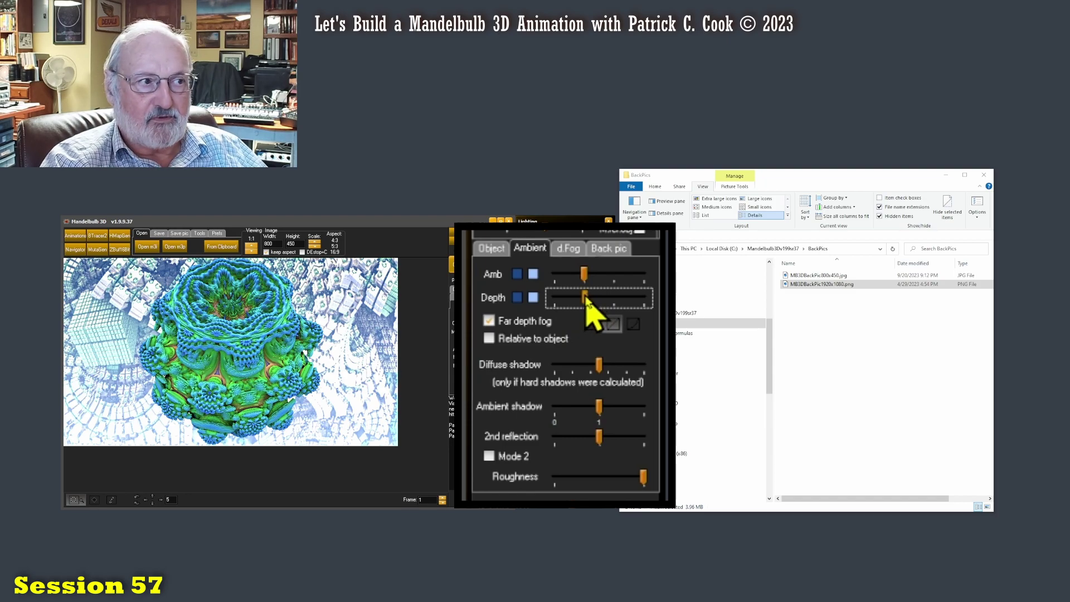
drag(585, 298, 555, 300)
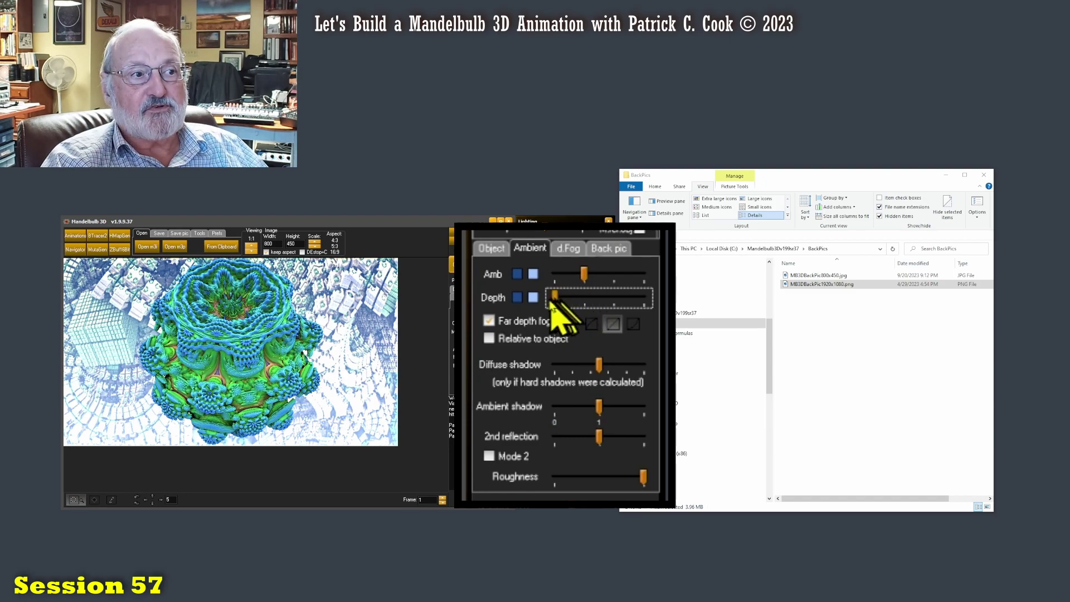
click(622, 251)
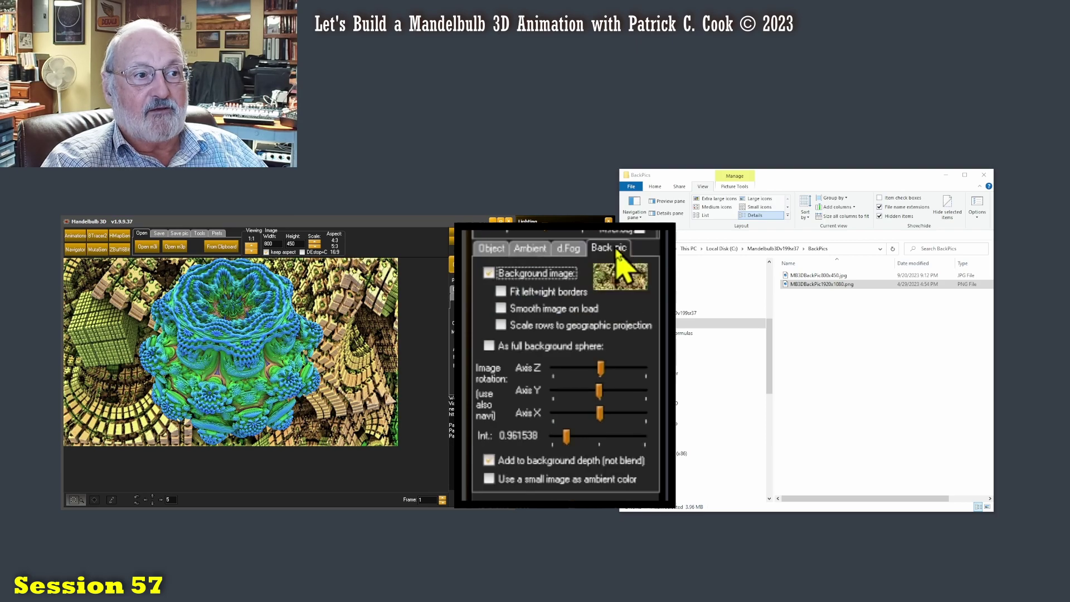
click(489, 460)
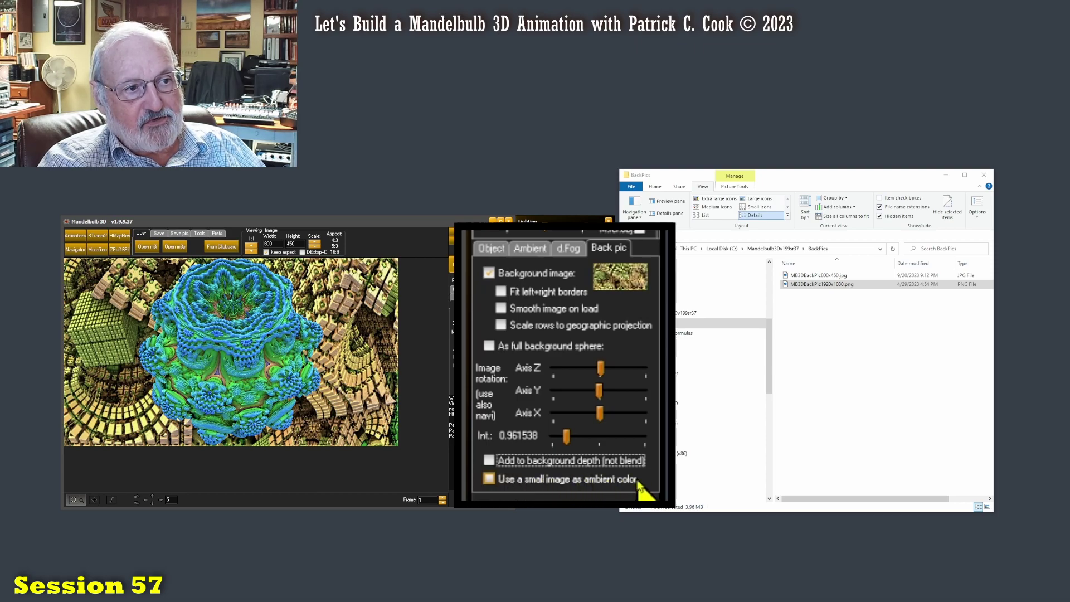
Try using a small image as ambient color, check the ambient settings, and turn the option off again
click(490, 479)
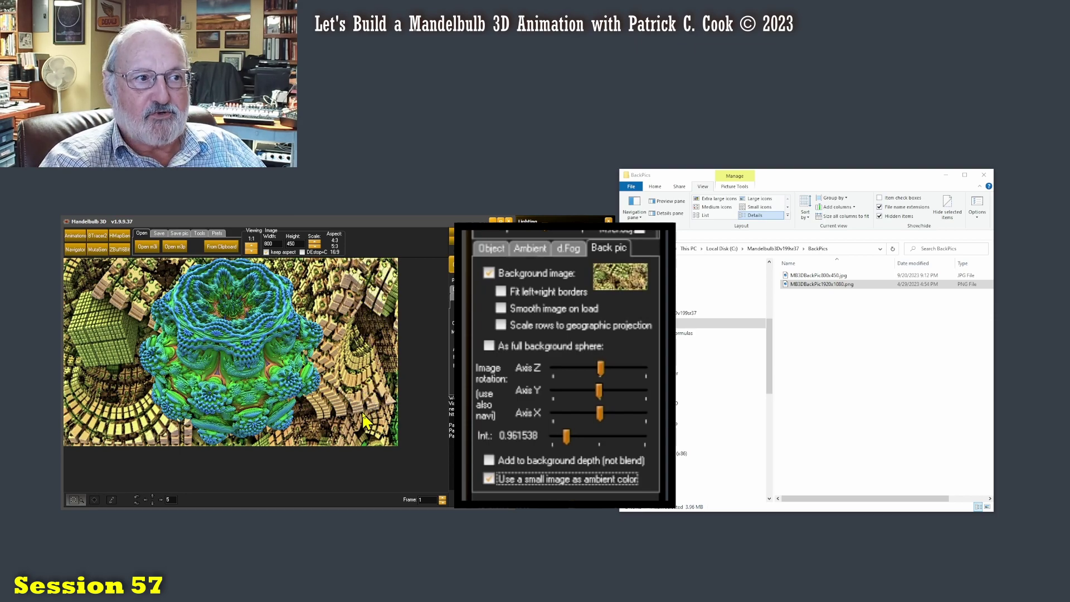
click(527, 247)
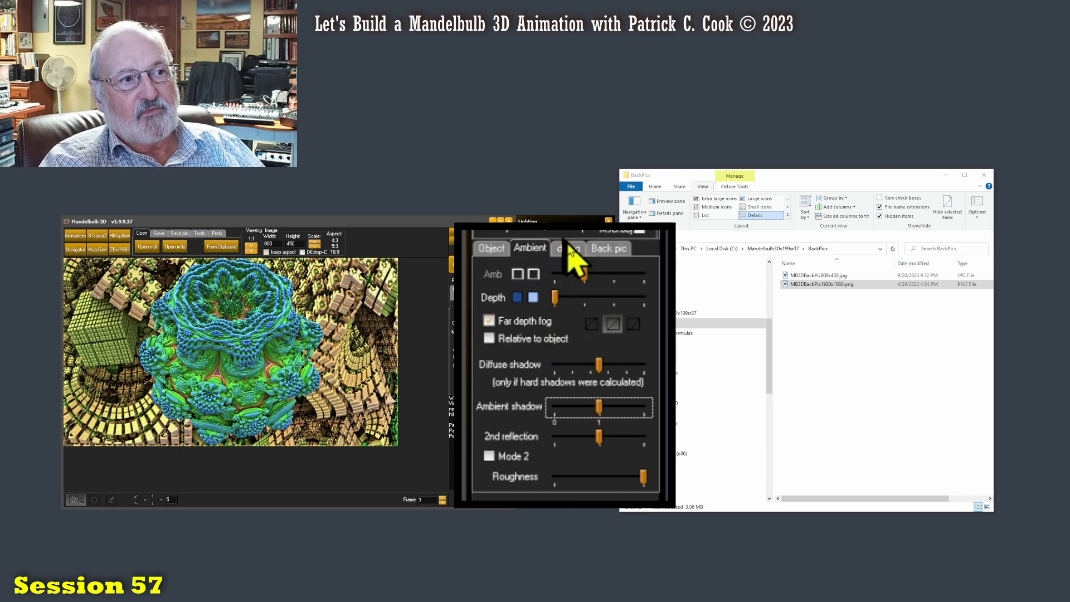
click(608, 249)
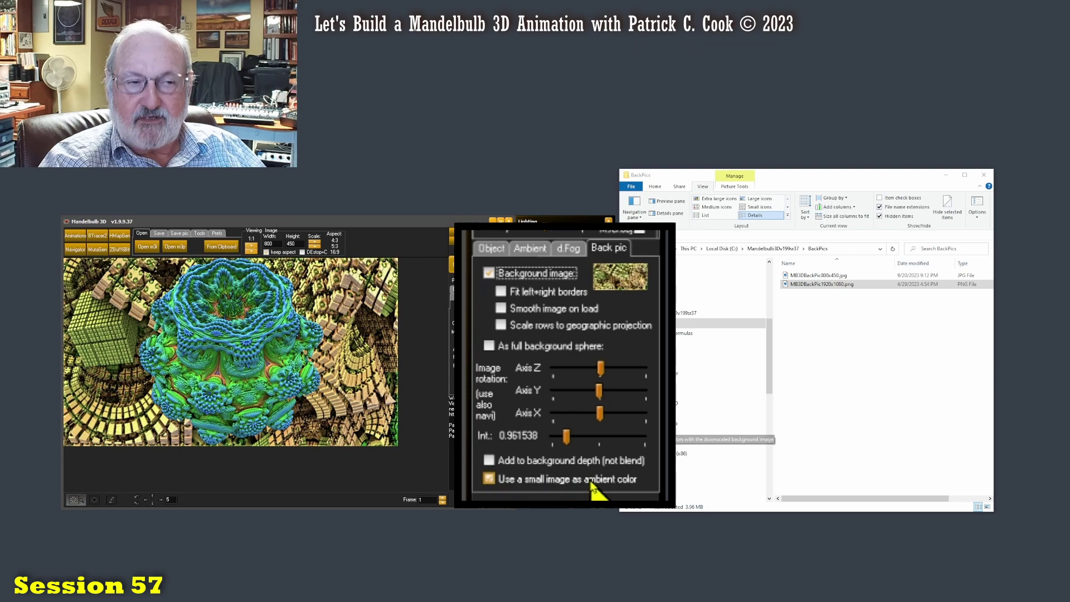
click(489, 480)
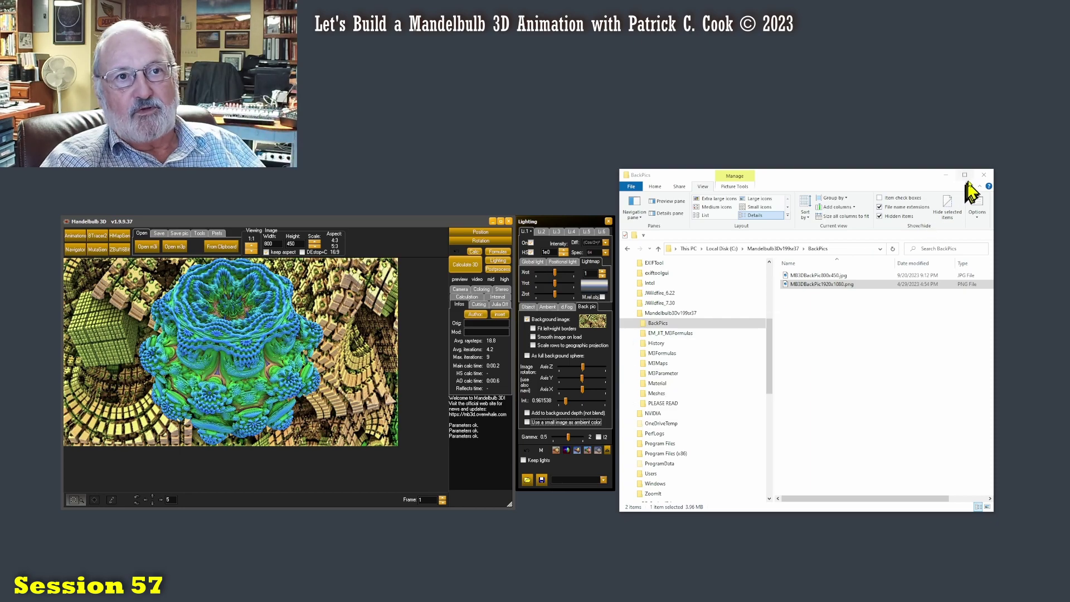
Minimize the BackPics folder window, then open the Navigator beside the lighting window with the complete main parameters inserted
click(946, 175)
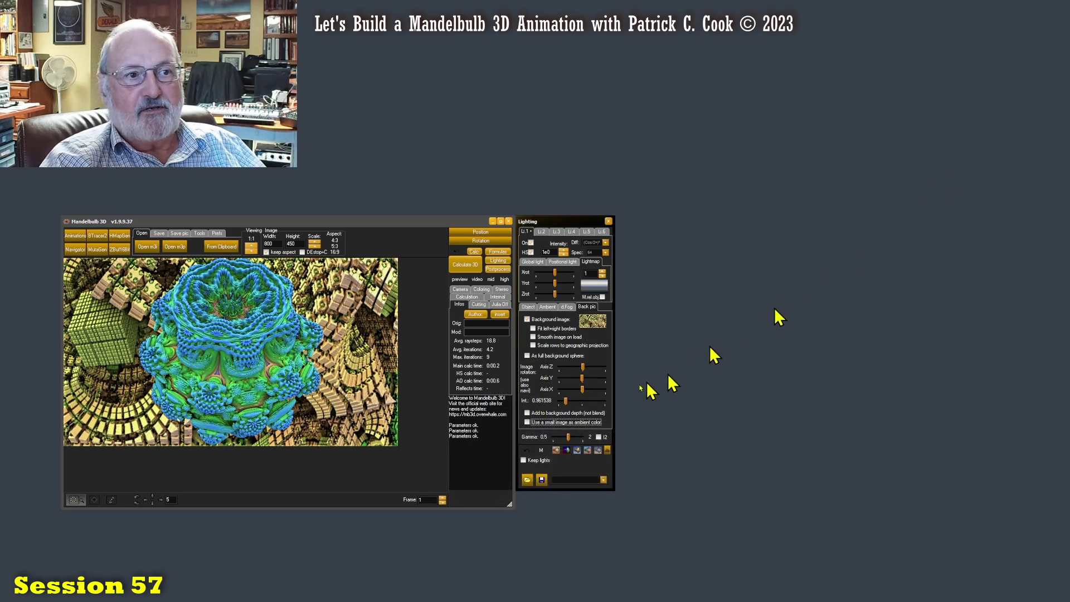
click(75, 249)
drag(265, 70, 804, 221)
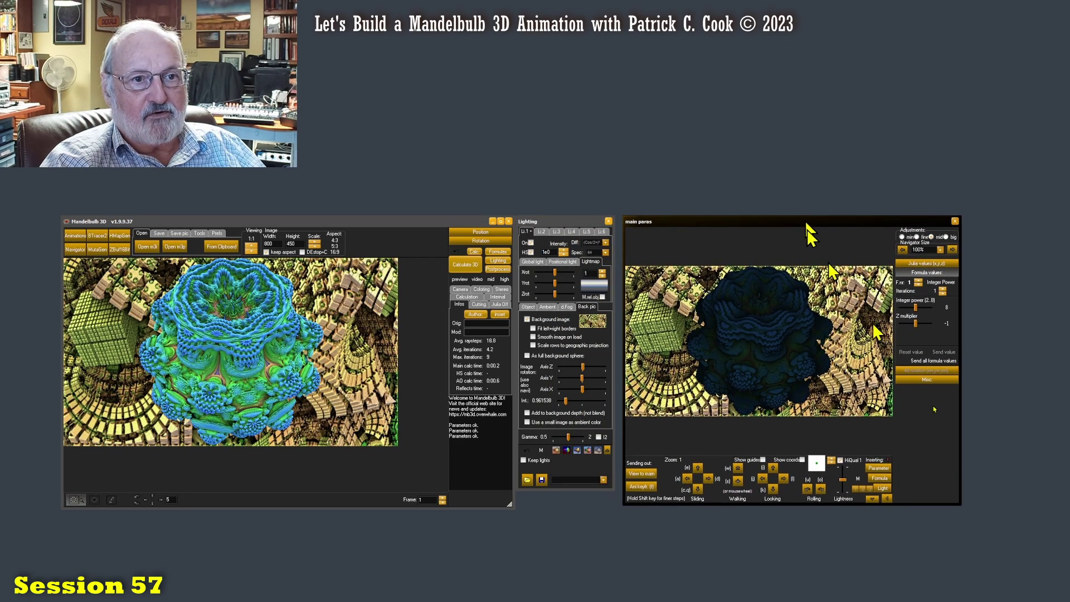
click(880, 470)
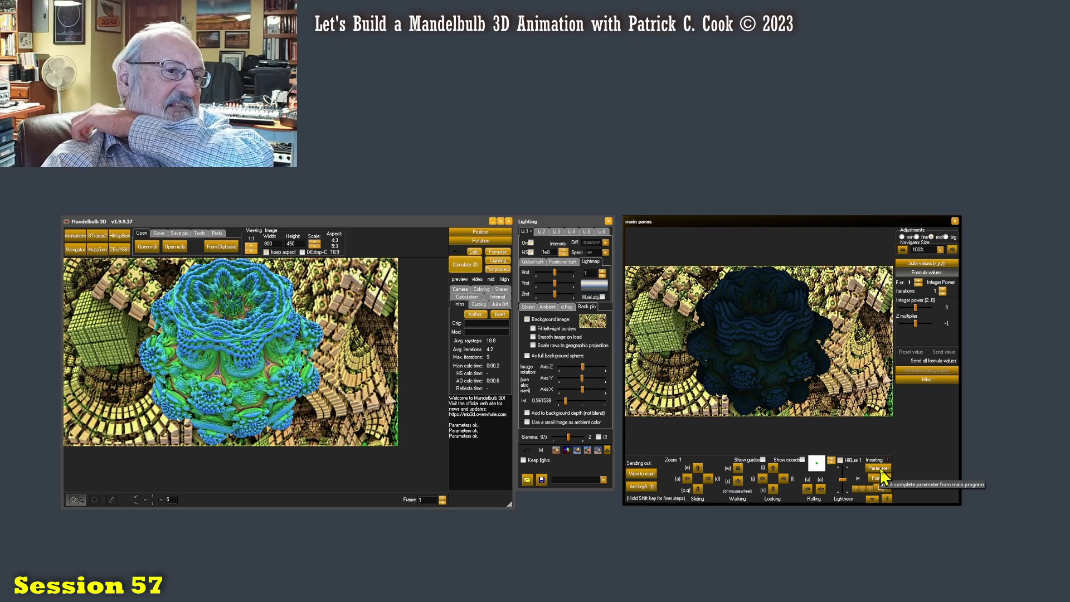
Raise the Navigator preview's lightness, walk closer to the Mandelbulb, and slide the camera to its right
drag(848, 487, 846, 481)
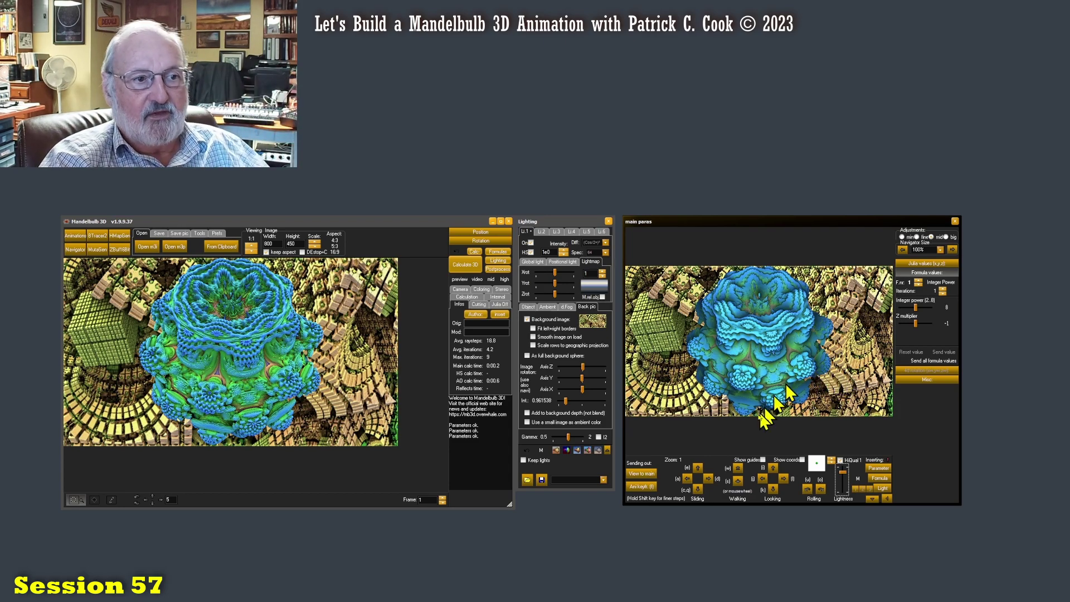
scroll(710, 481, up, 3)
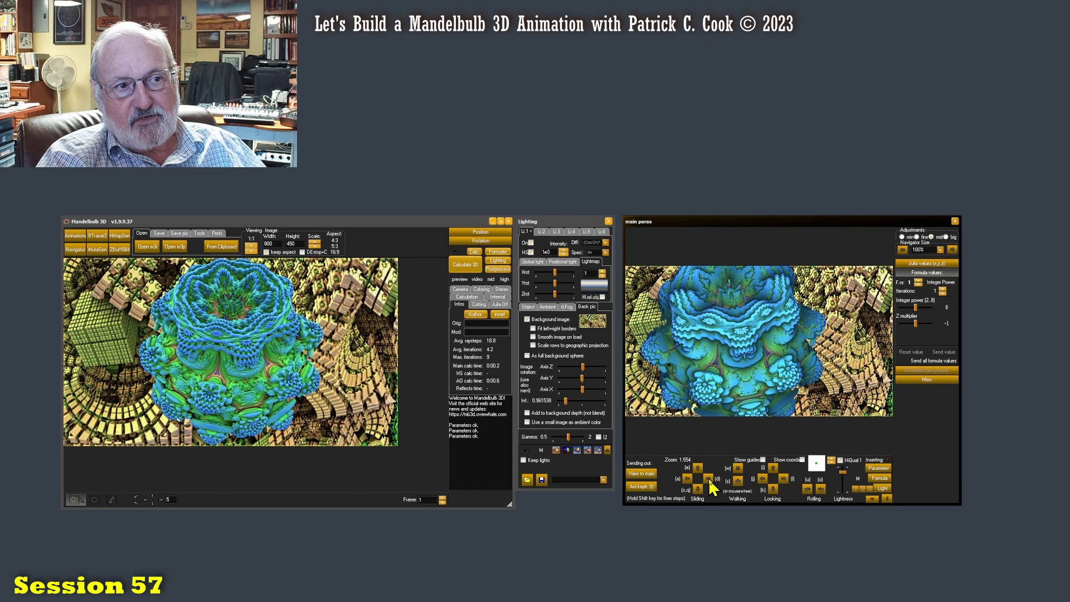
scroll(709, 479, up, 1)
click(708, 478)
click(708, 478)
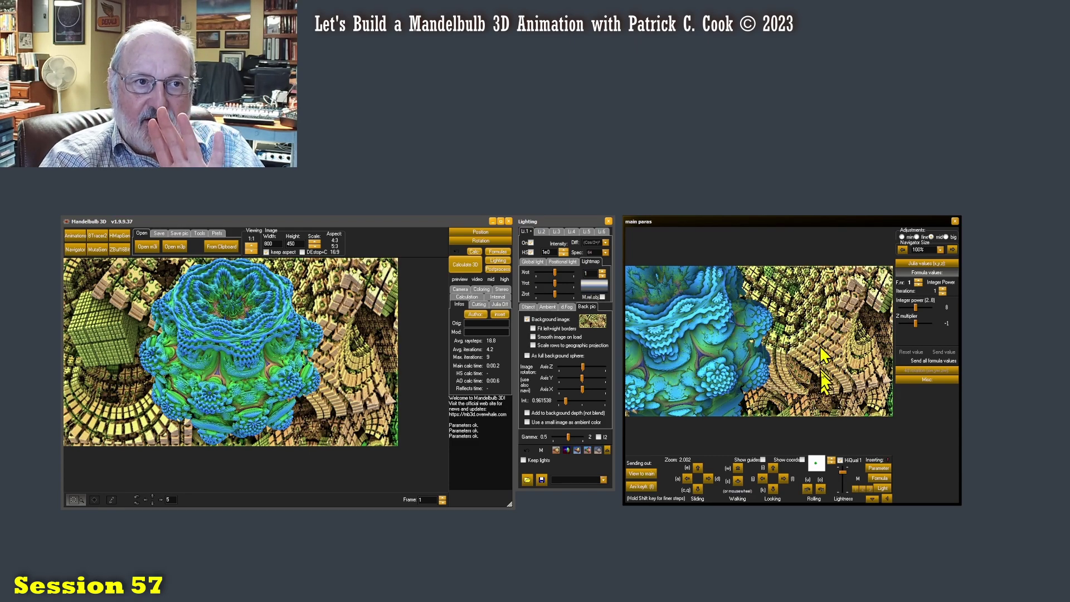
Slide the camera left and right near the Mandelbulb to examine how the flat background picture behaves
click(689, 479)
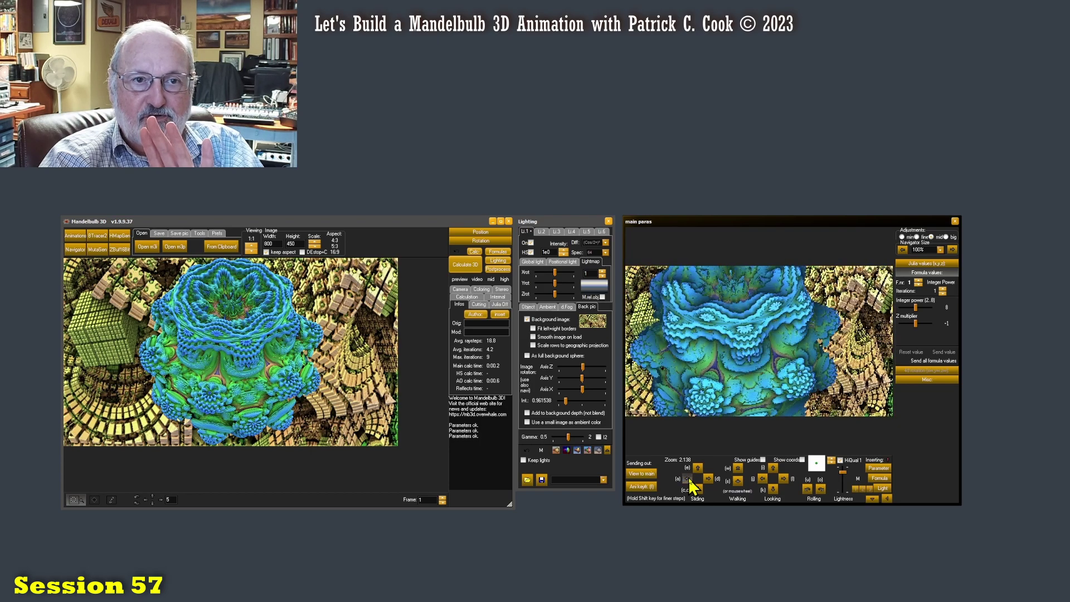
click(689, 478)
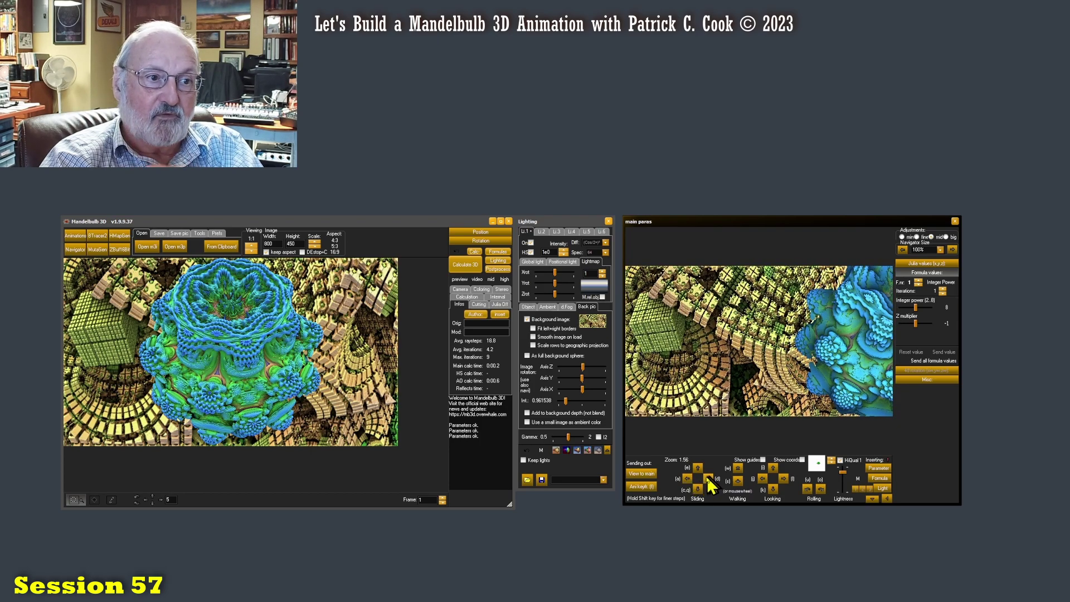
click(707, 478)
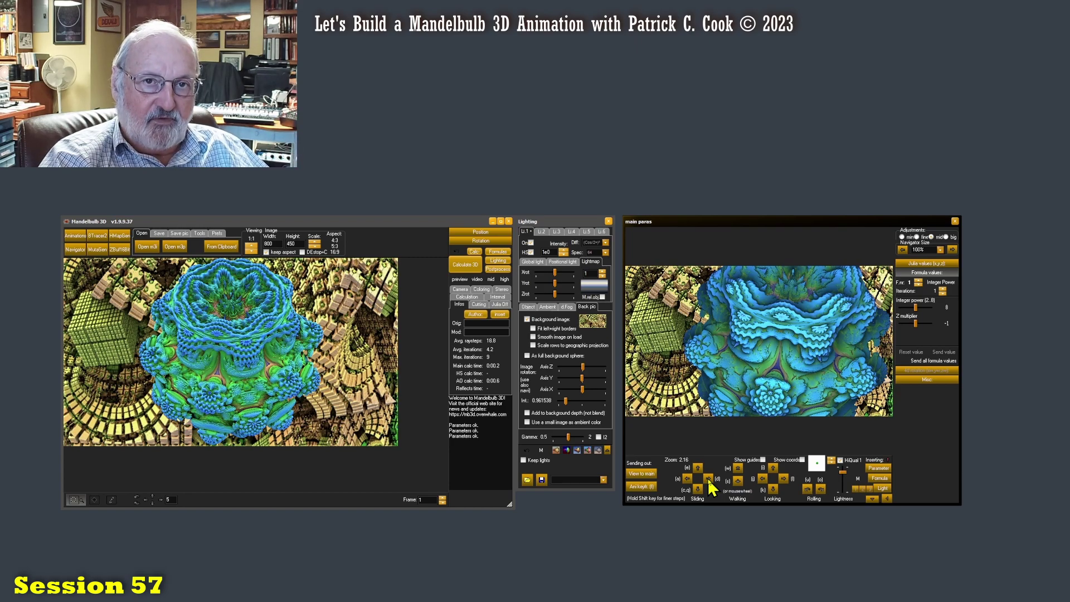
click(708, 478)
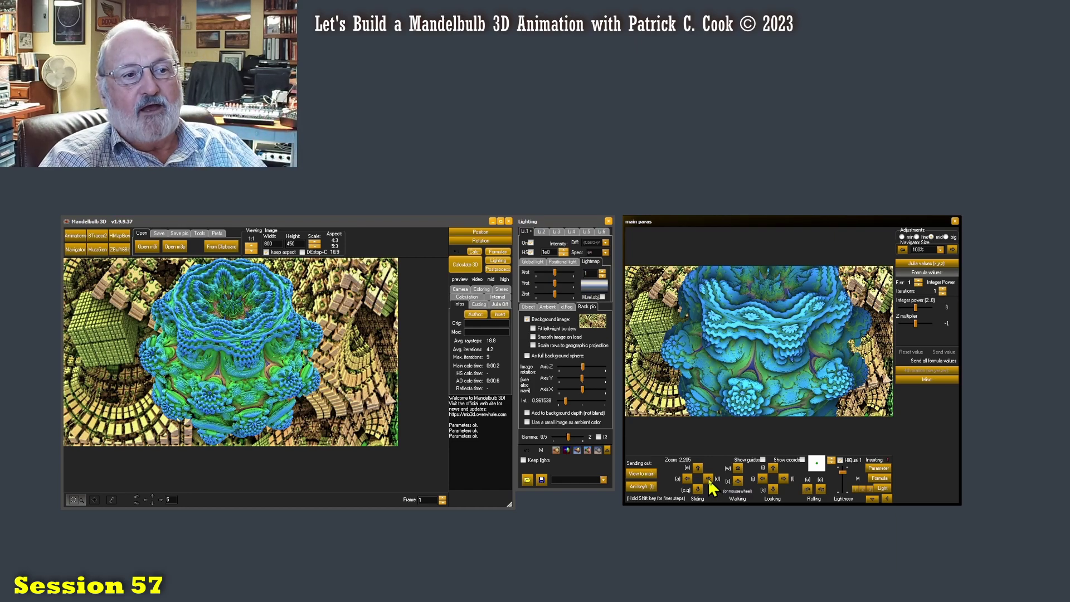
click(708, 478)
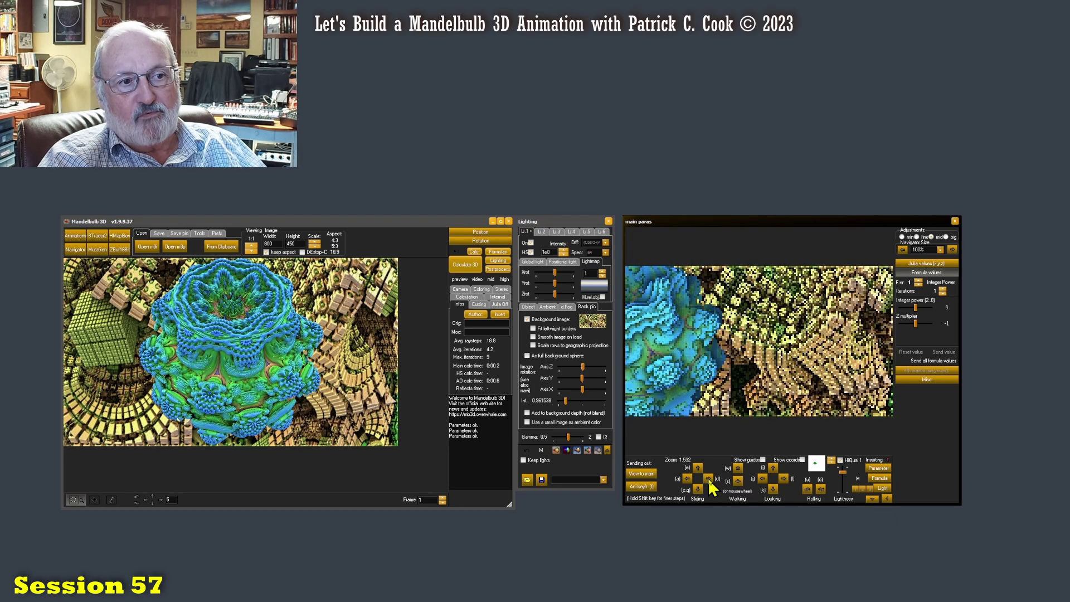
click(688, 479)
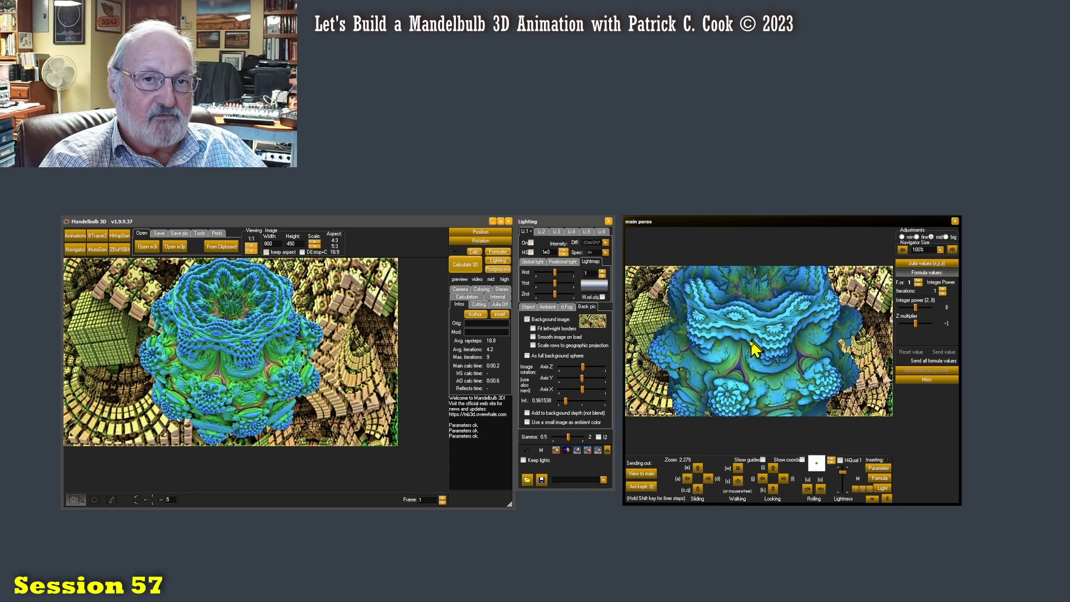
Walk back from the Mandelbulb and slide the camera sideways to examine the flat background from a distance
click(738, 480)
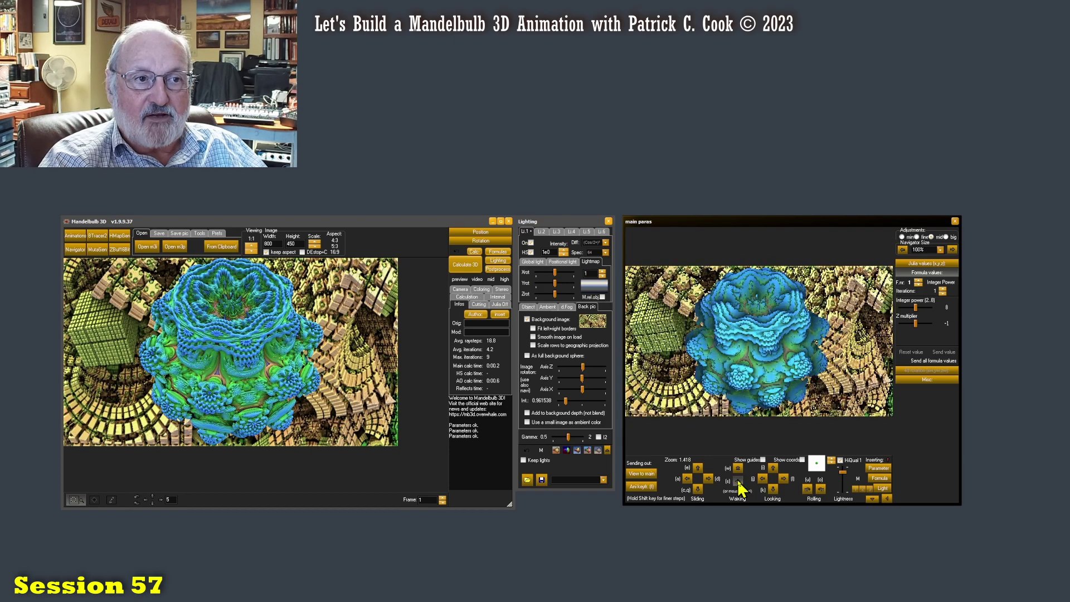
click(738, 482)
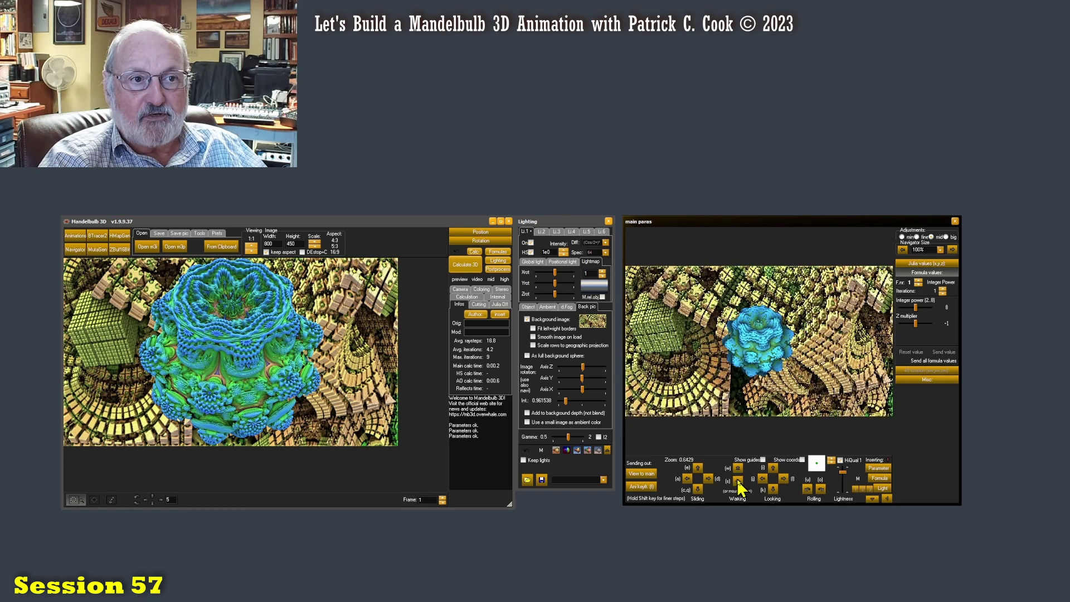
click(709, 477)
click(690, 480)
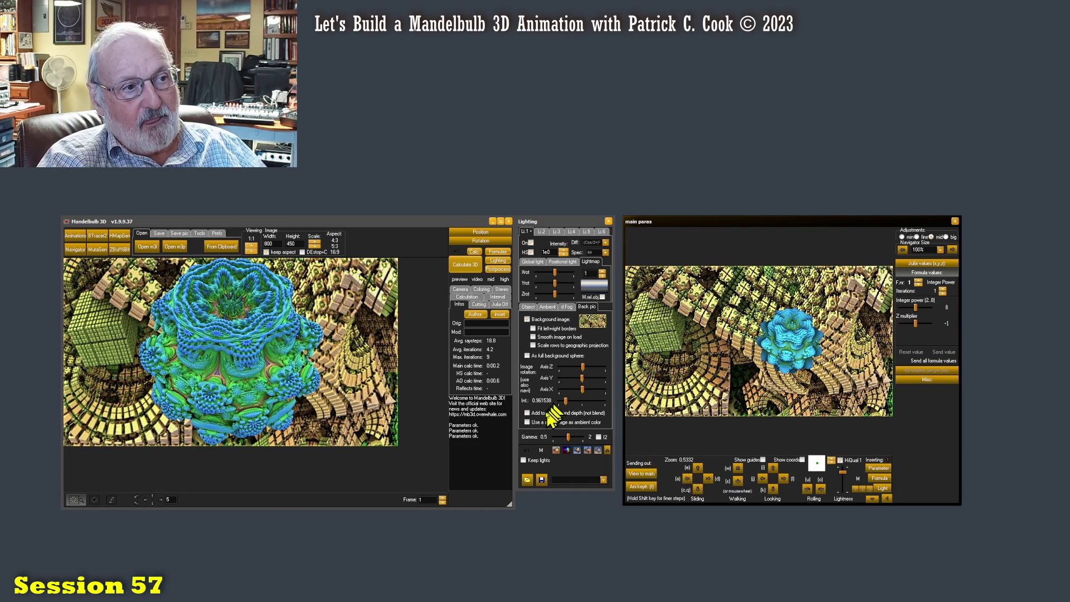
Enable using the background image as a full background sphere and reinsert the complete main parameters into the Navigator
click(528, 356)
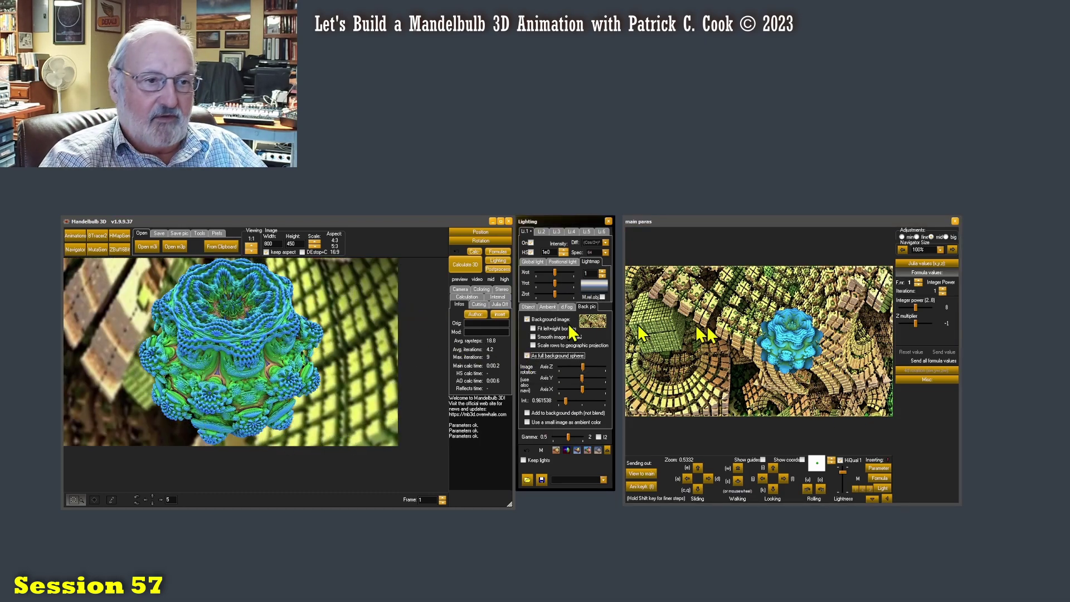
click(879, 469)
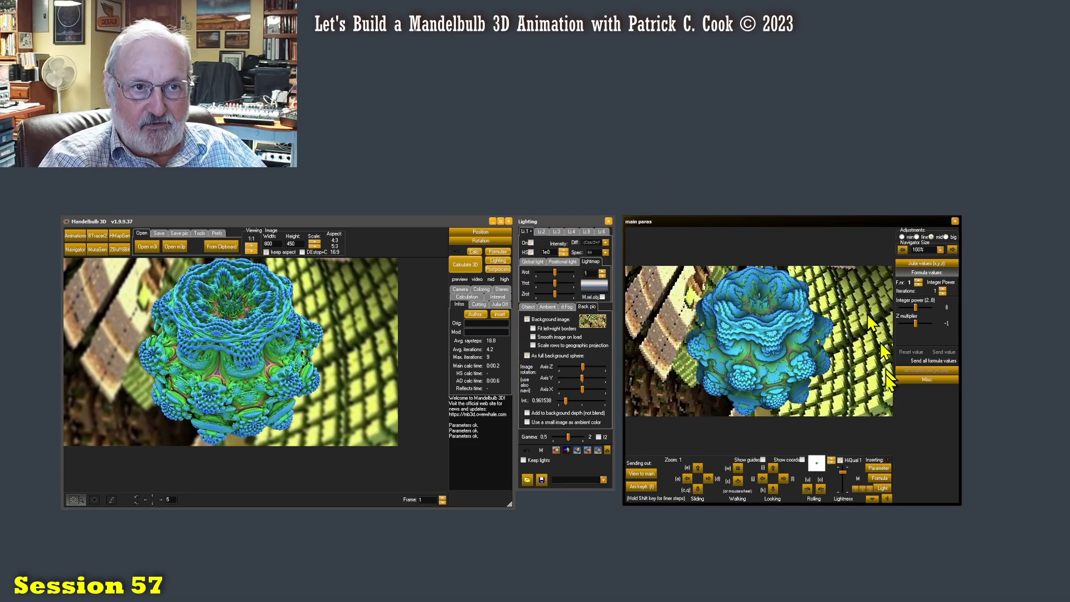
Walk closer to the Mandelbulb and slide the camera both ways to examine the spherical background up close
scroll(709, 477, up, 3)
click(709, 477)
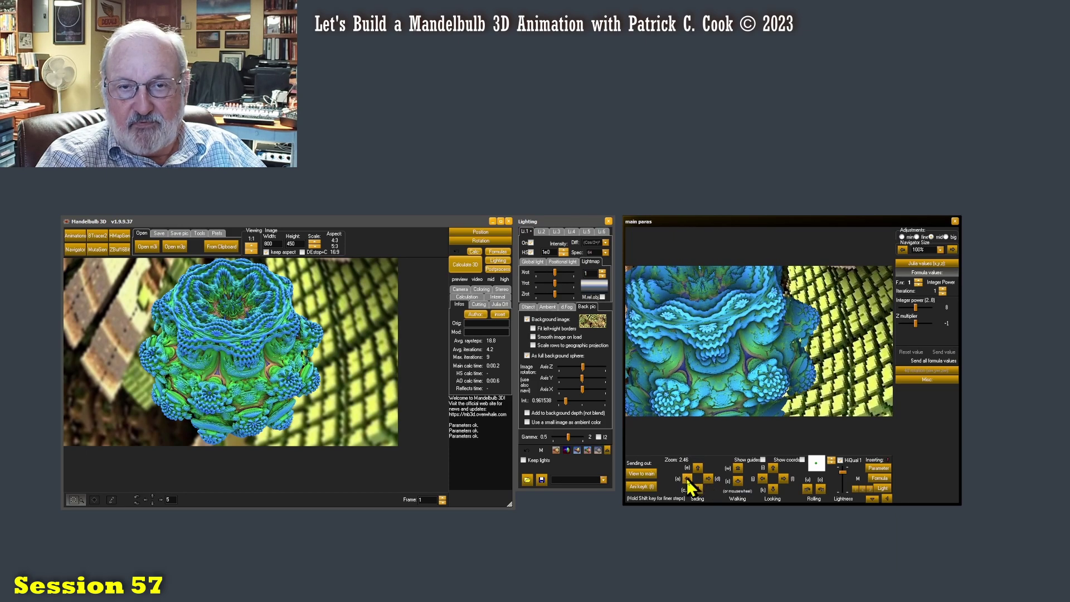
click(688, 479)
scroll(702, 482, down, 1)
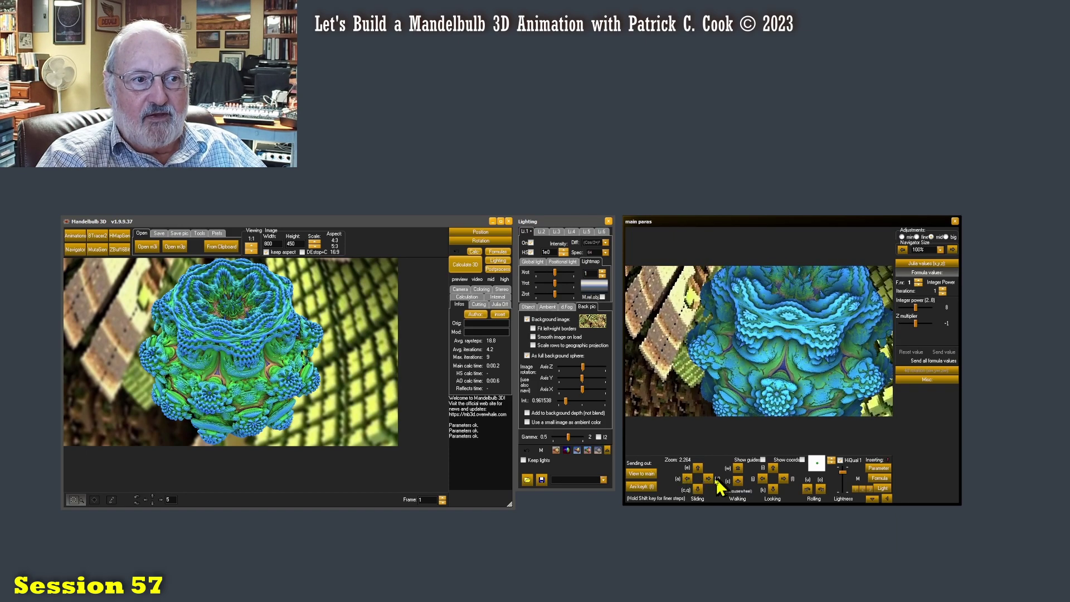
scroll(714, 485, up, 1)
Walk well back from the Mandelbulb and slide the camera right and left to compare its movement against the background sphere
click(739, 480)
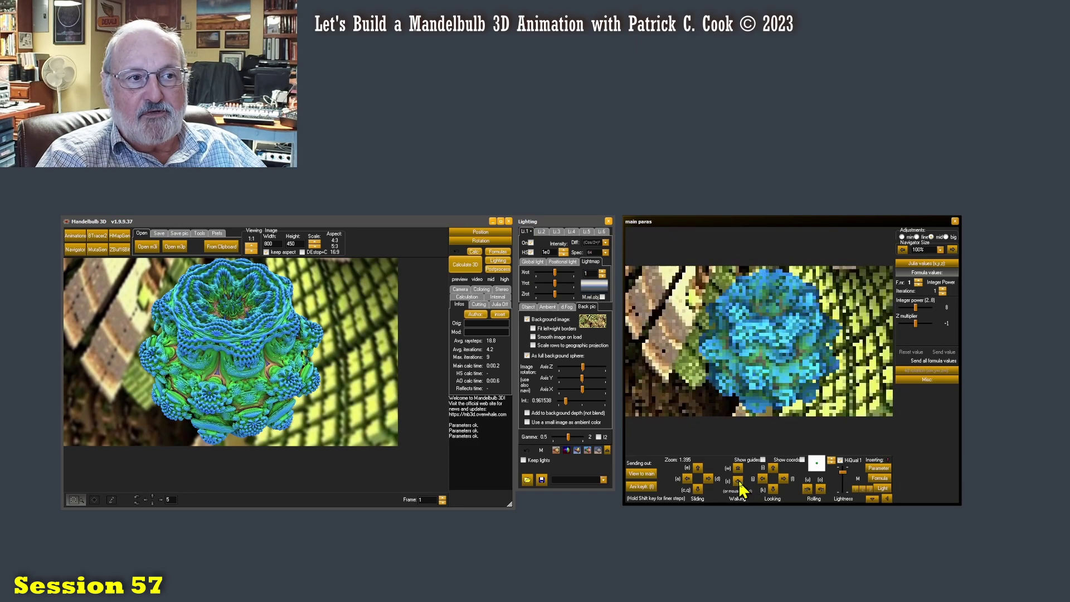
click(709, 479)
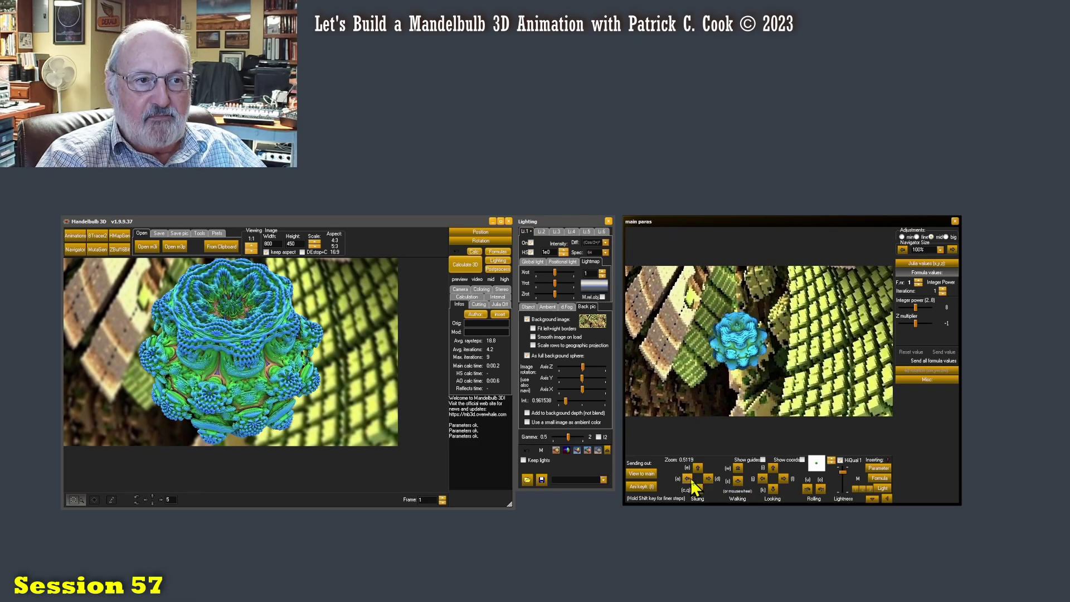
click(689, 478)
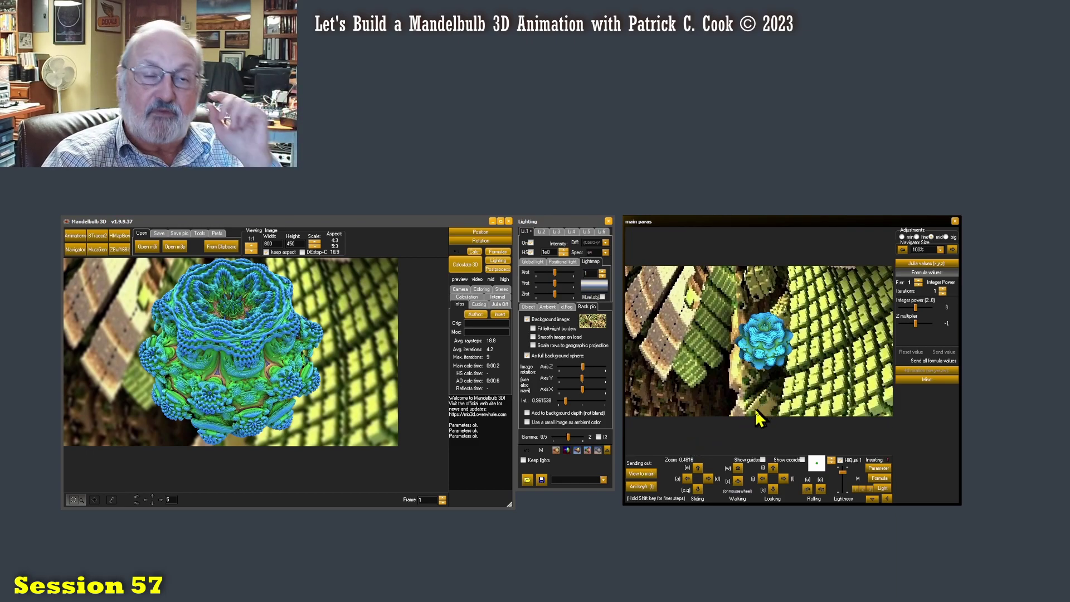
click(710, 478)
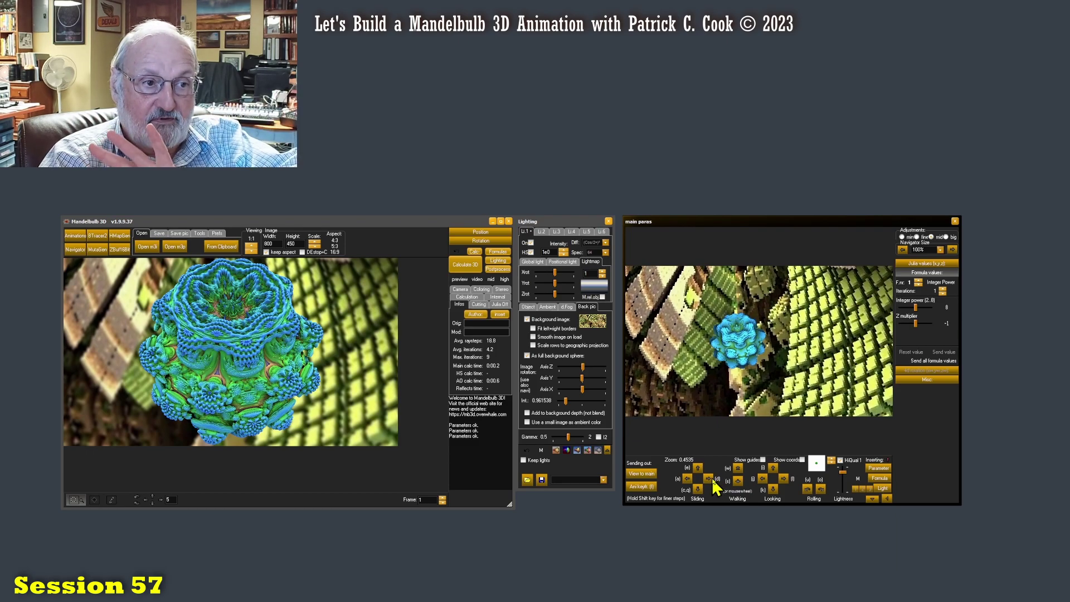
click(711, 478)
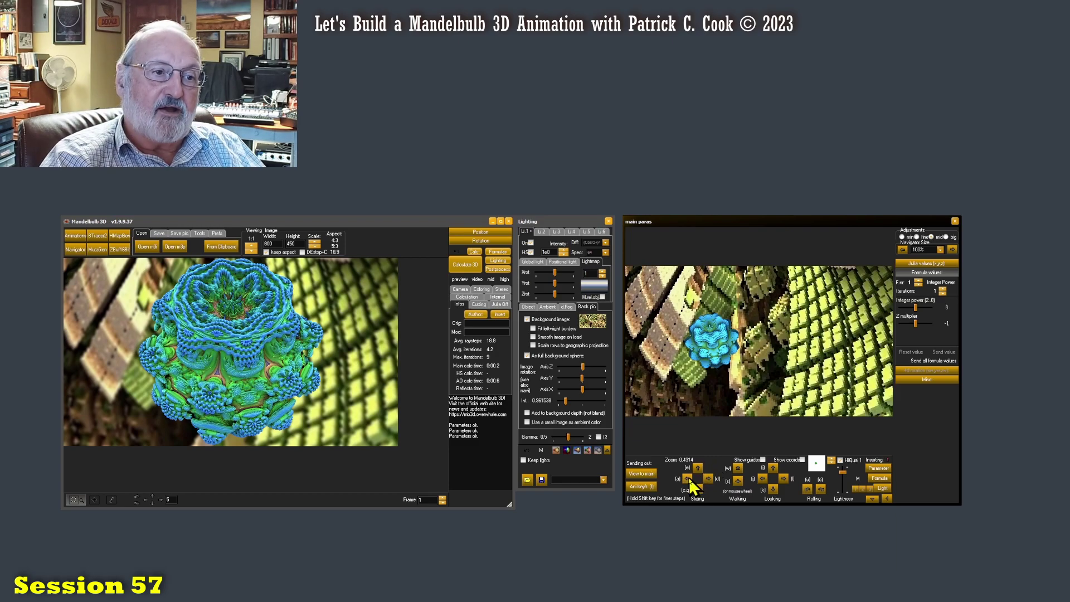
click(688, 478)
click(689, 480)
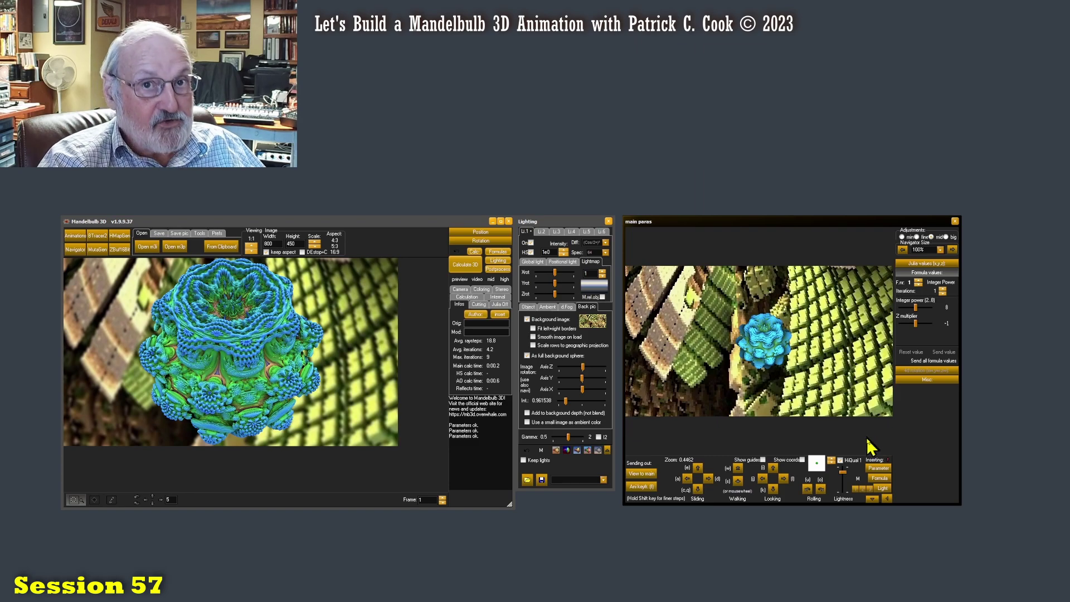
Walk forward in the Navigator until the Mandelbulb fills much of the preview, watching the spherical background
click(739, 468)
click(739, 469)
click(739, 468)
click(739, 469)
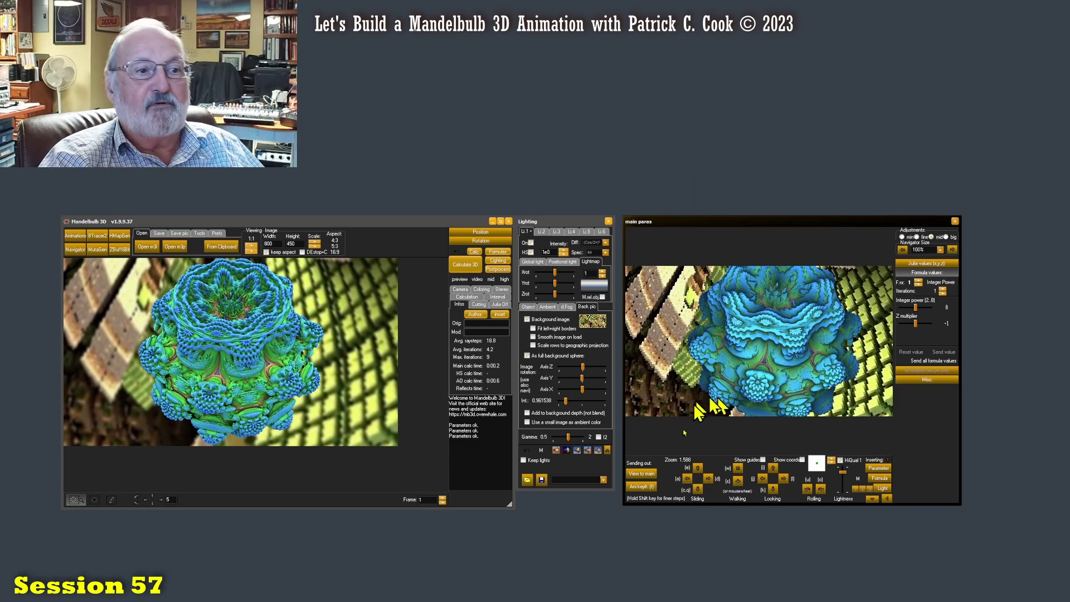
click(739, 468)
click(738, 468)
Slide the camera right past the enlarged Mandelbulb and walk back so the whole bulb fits in the preview
click(709, 478)
click(709, 479)
click(709, 478)
click(708, 479)
click(710, 479)
click(711, 478)
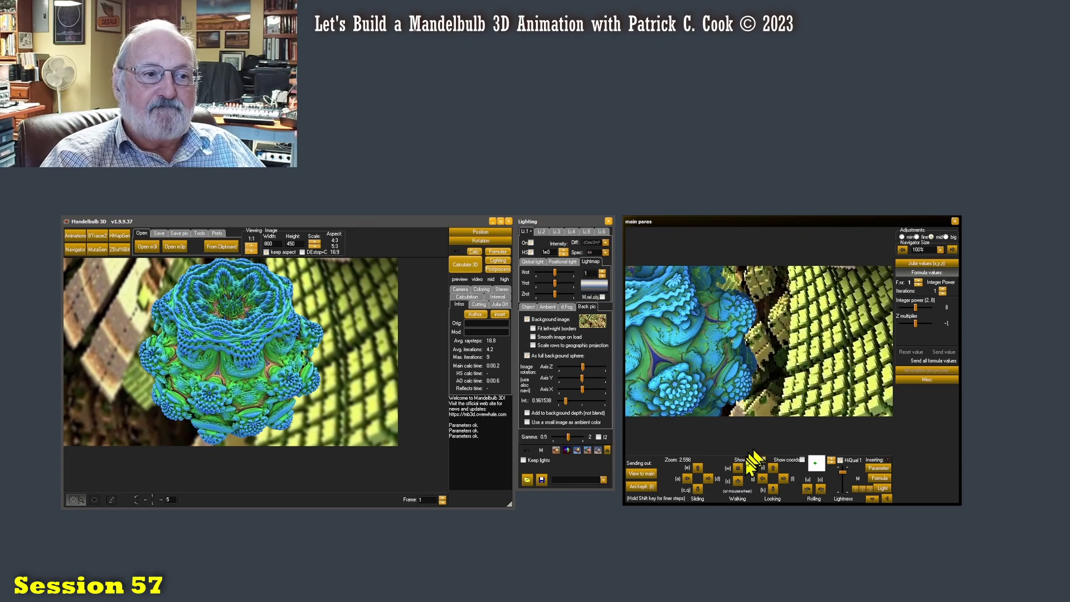
click(739, 482)
click(739, 482)
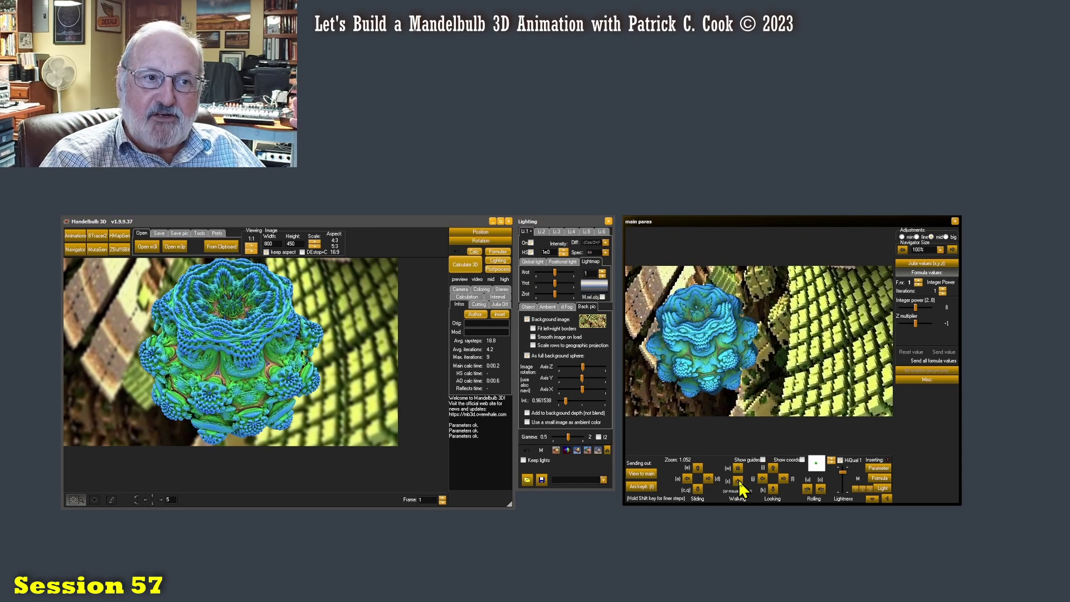